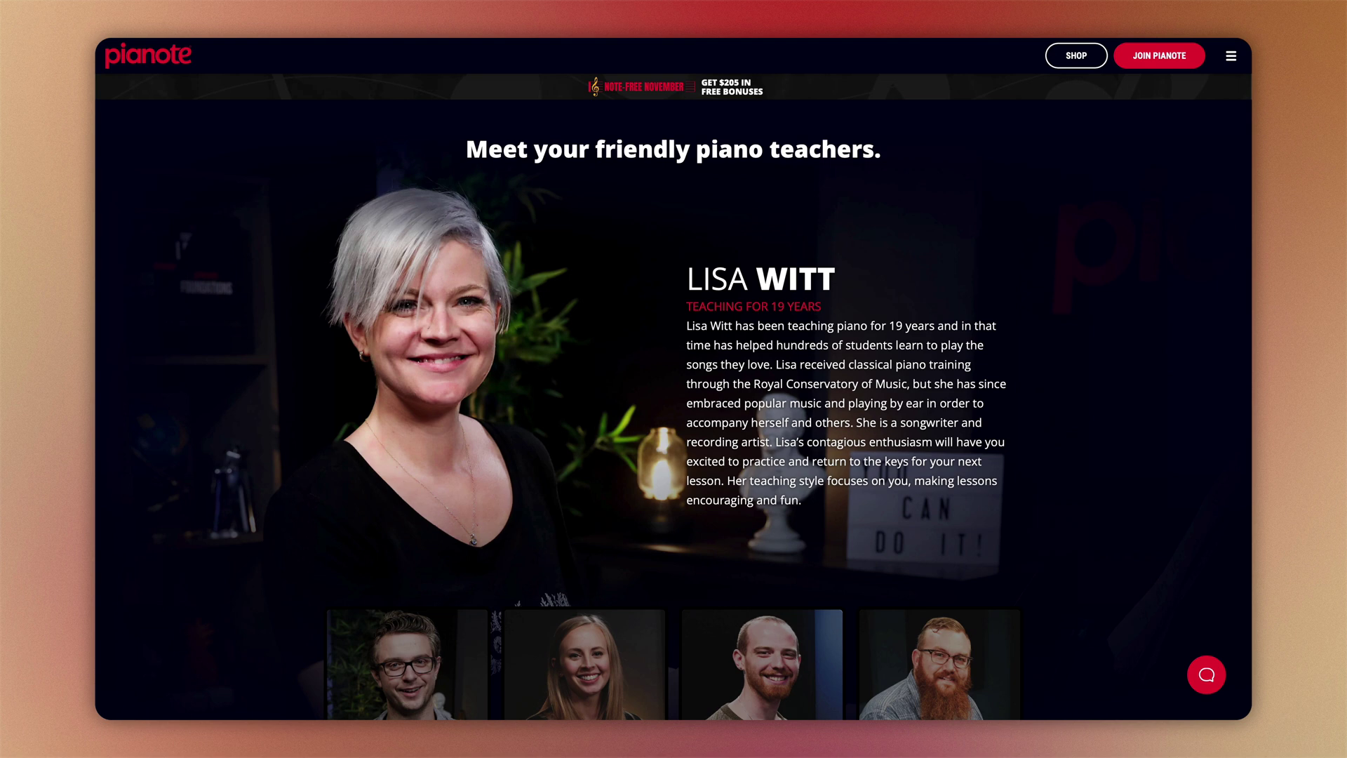
- Scroll past the teacher introductions down to the Foundations course Levels 4–6
{"action": "scroll", "coordinate": [673, 407], "scroll_direction": "down", "scroll_amount": 5}
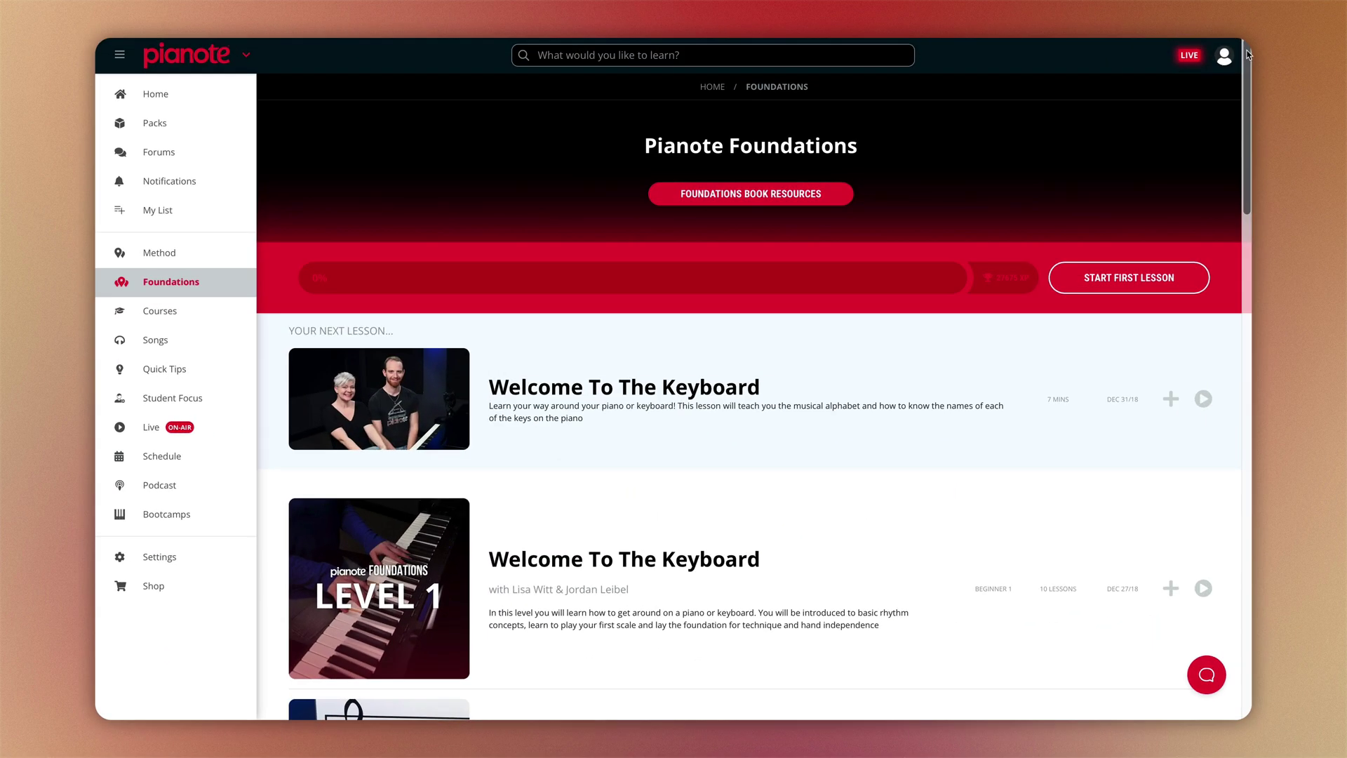
{"action": "scroll", "coordinate": [1251, 146], "scroll_direction": "down", "scroll_amount": 5}
{"action": "left_click_drag", "start_coordinate": [1251, 146], "coordinate": [1246, 389]}
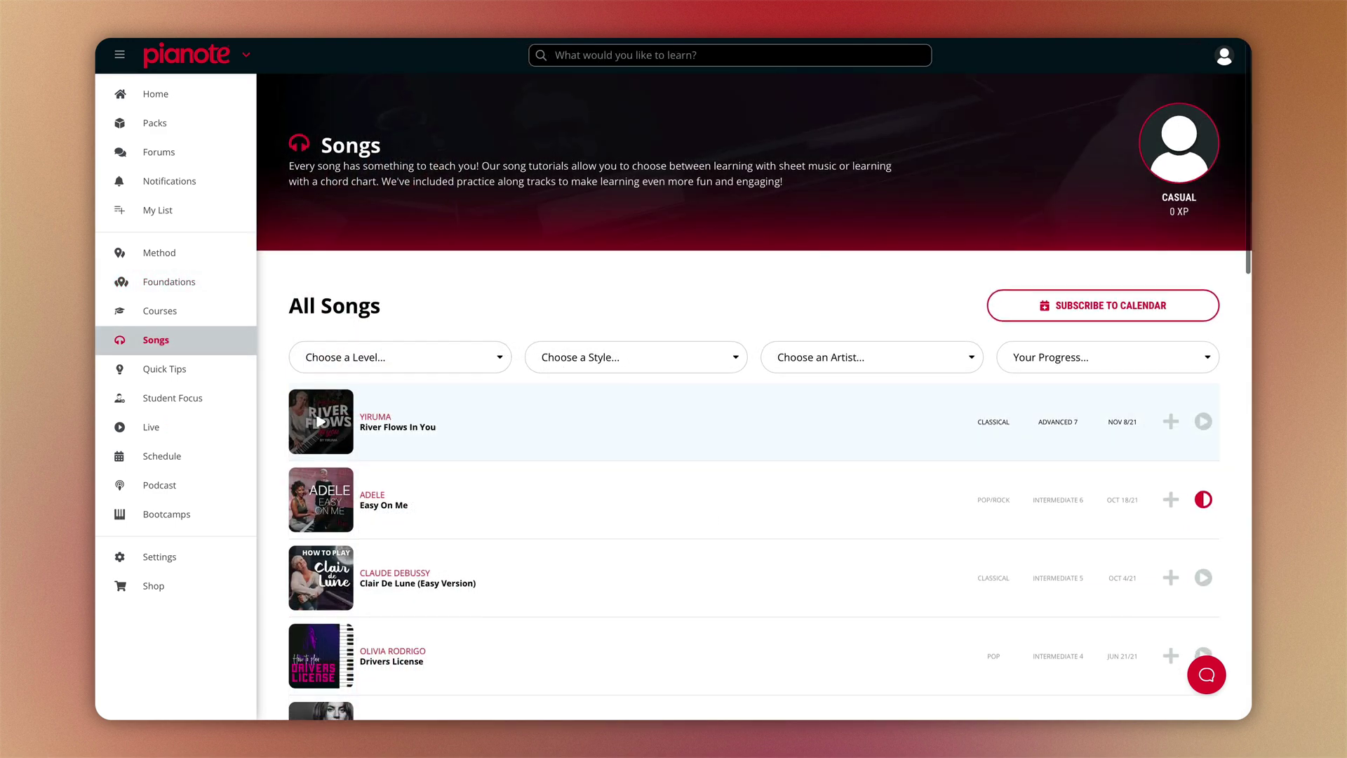
- Scroll through the Songs tutorial list and the training Packs
{"action": "scroll", "coordinate": [754, 396], "scroll_direction": "down", "scroll_amount": 6}
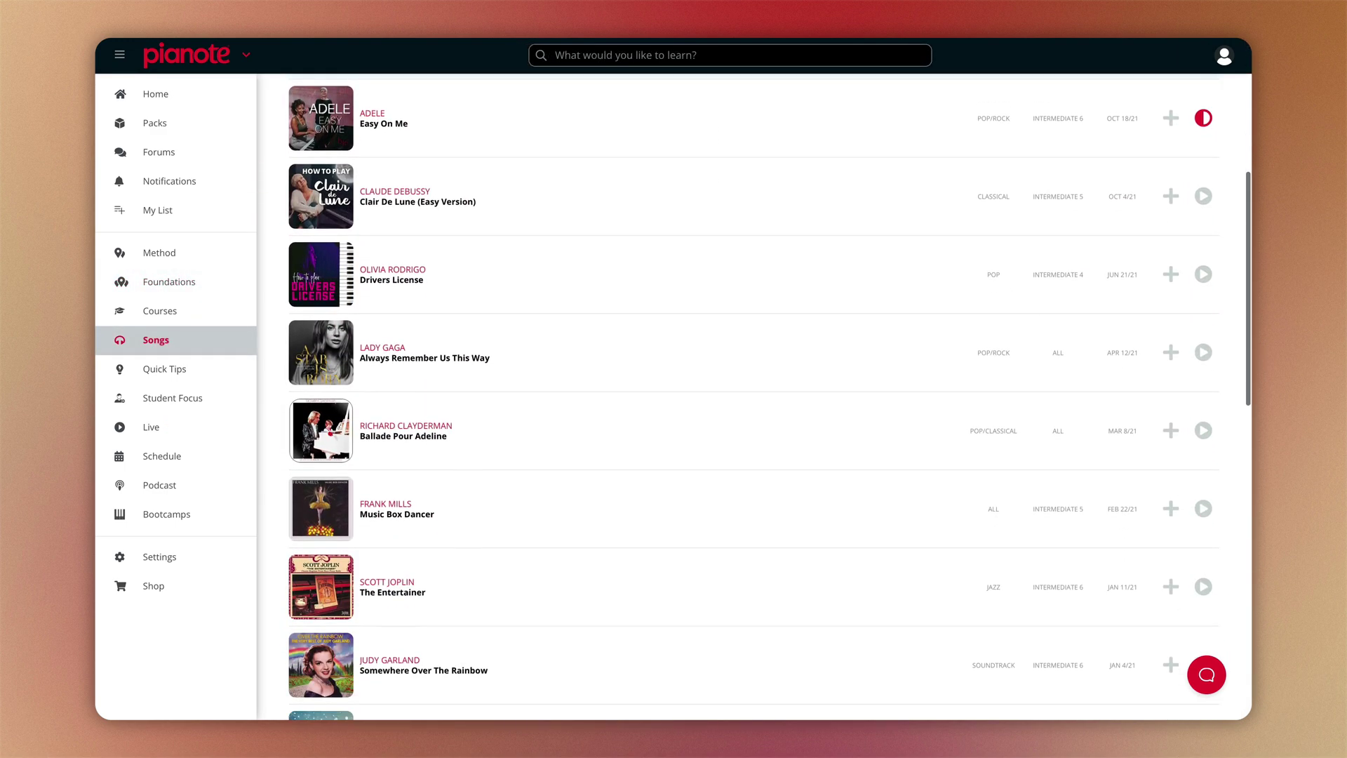
{"action": "scroll", "coordinate": [754, 397], "scroll_direction": "down", "scroll_amount": 9}
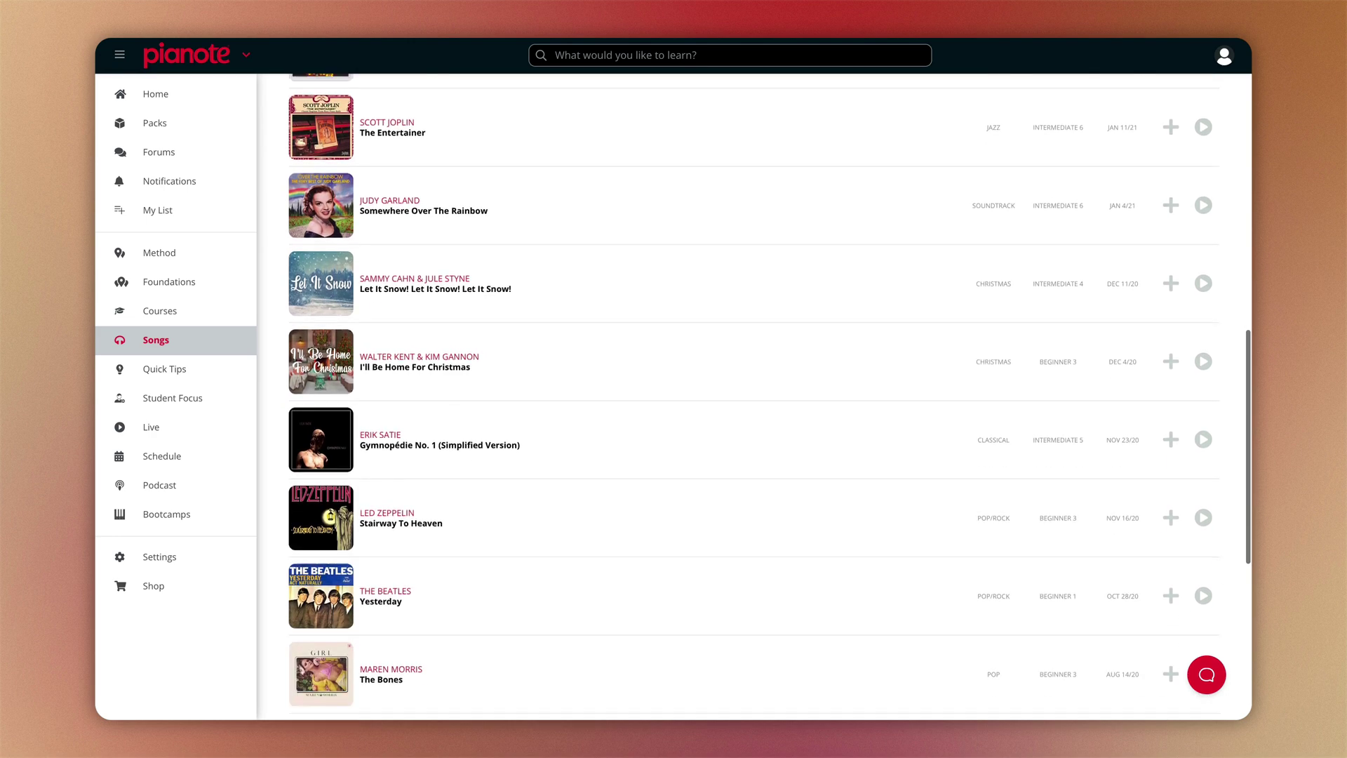
{"action": "scroll", "coordinate": [754, 397], "scroll_direction": "down", "scroll_amount": 3}
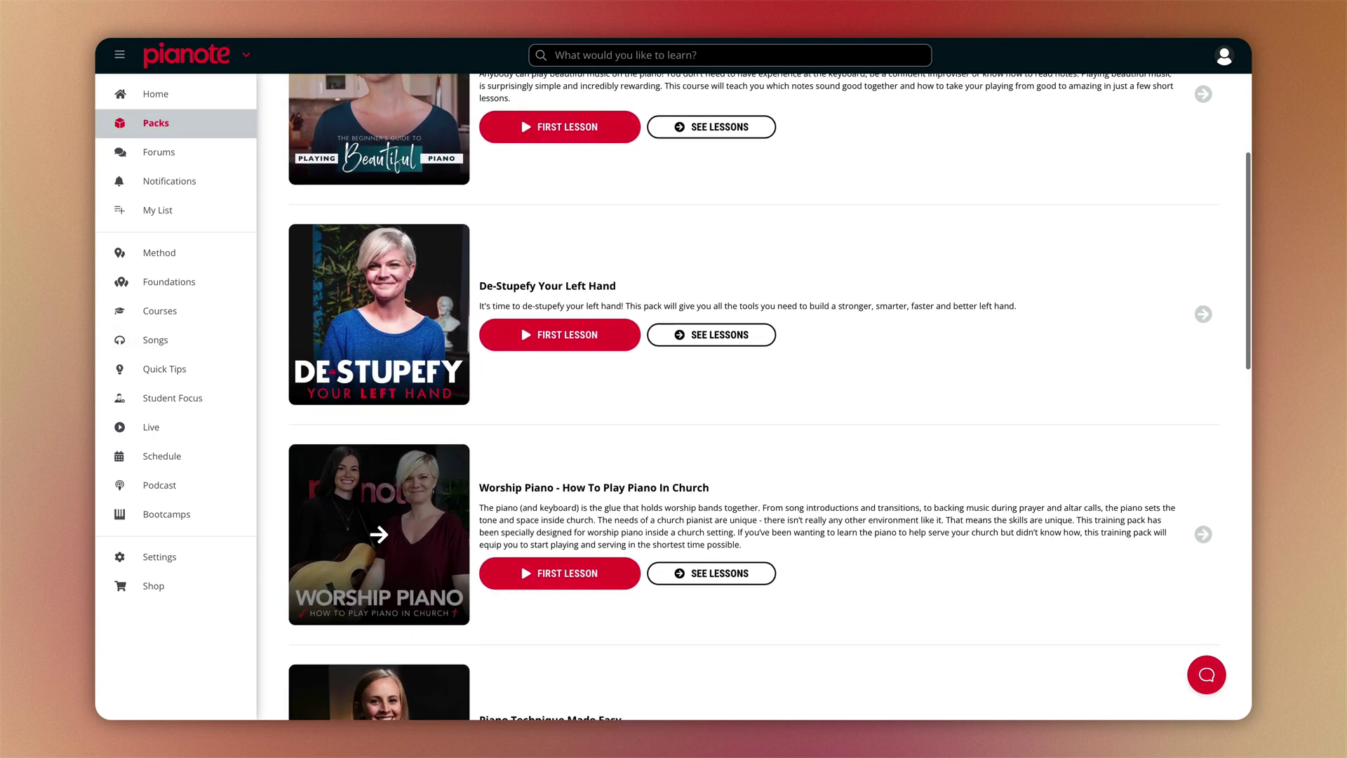
{"action": "scroll", "coordinate": [754, 396], "scroll_direction": "down", "scroll_amount": 8}
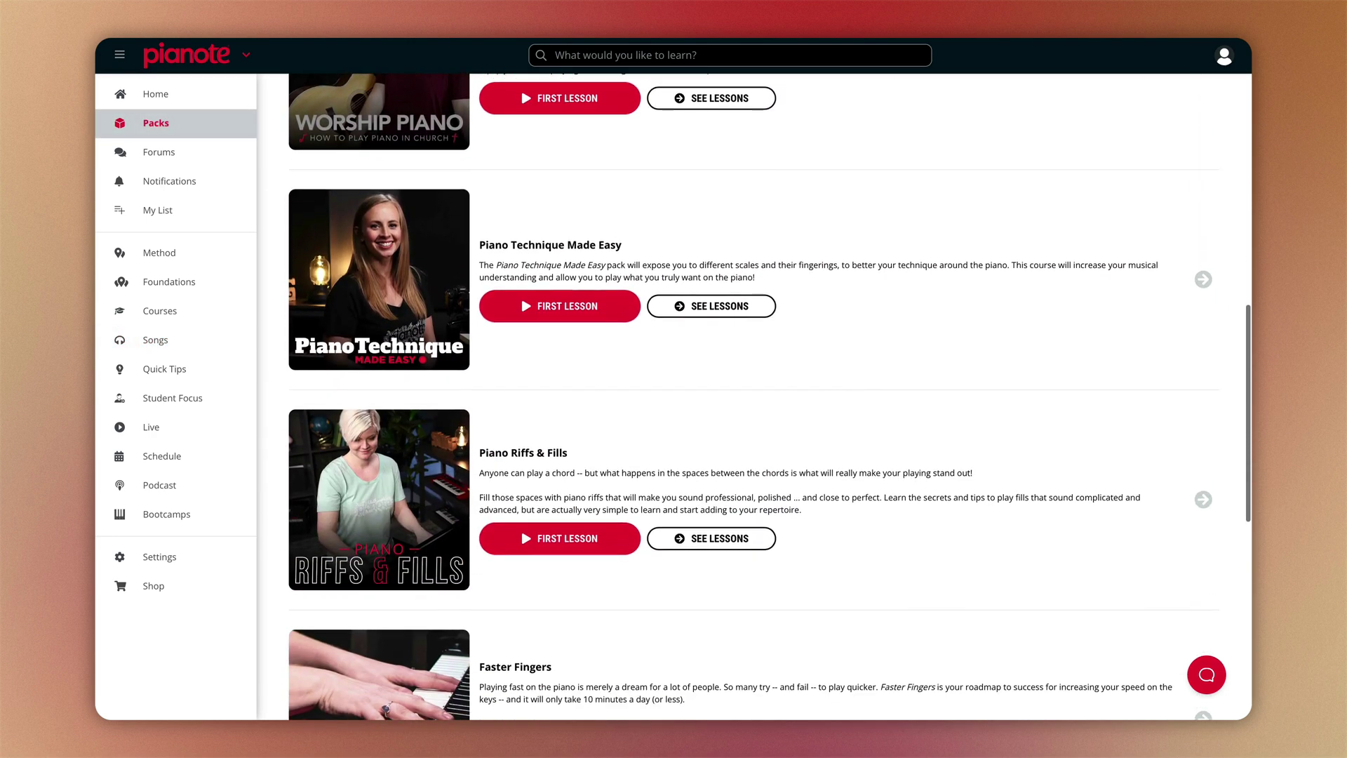
{"action": "scroll", "coordinate": [754, 396], "scroll_direction": "down", "scroll_amount": 5}
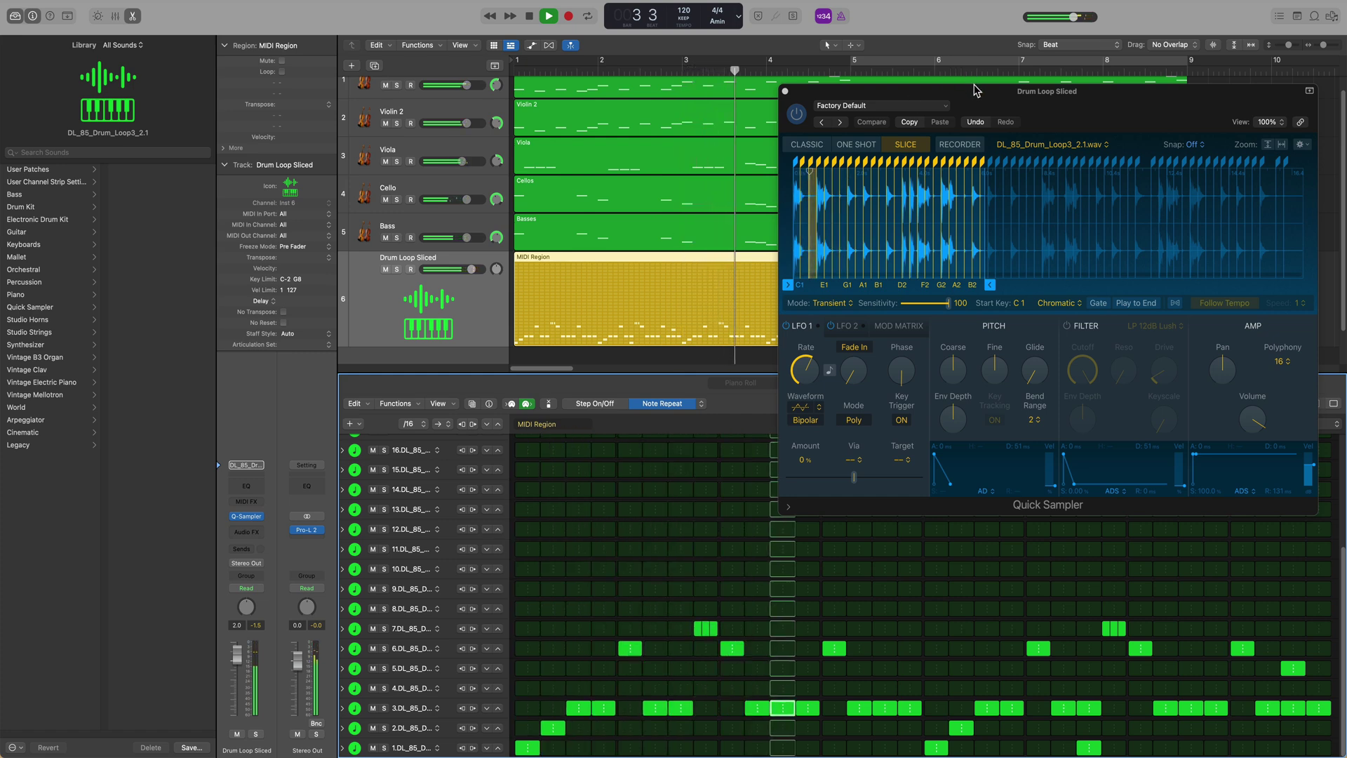
- Move Quick Sampler aside and cycle bars 5–9 over the second drum pattern region
{"action": "left_click_drag", "start_coordinate": [975, 91], "coordinate": [277, 67]}
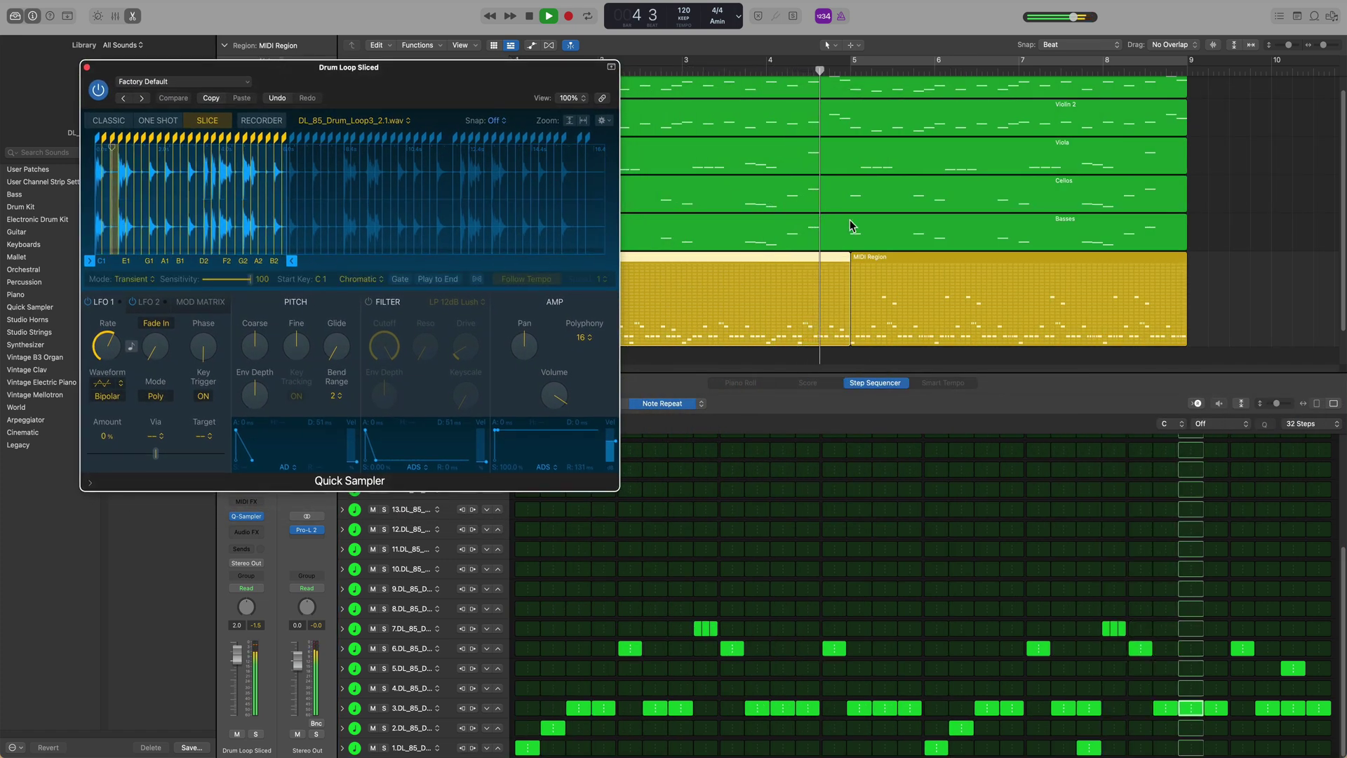
{"action": "left_click", "coordinate": [953, 272]}
{"action": "key", "text": "super+u"}
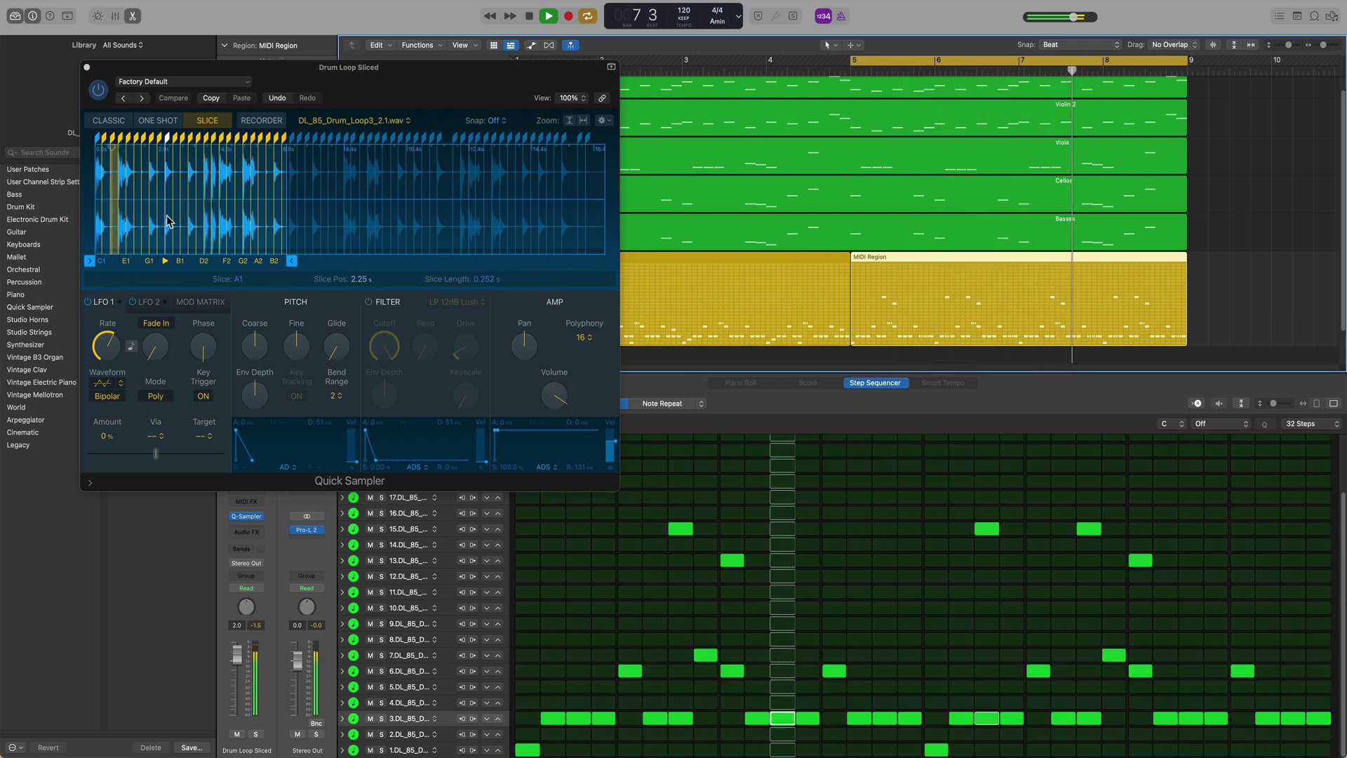
{"action": "scroll", "coordinate": [170, 217], "scroll_direction": "up", "scroll_amount": 5}
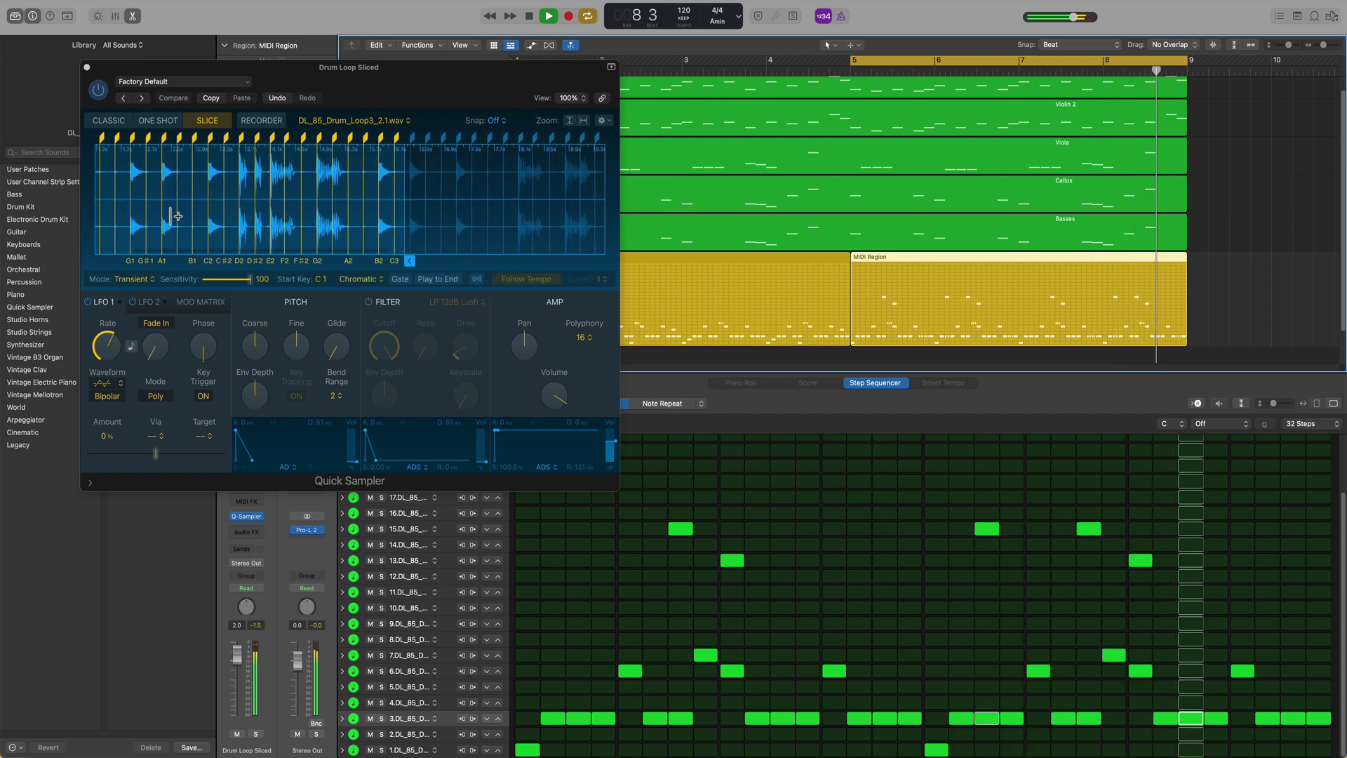
{"action": "scroll", "coordinate": [172, 214], "scroll_direction": "up", "scroll_amount": 3}
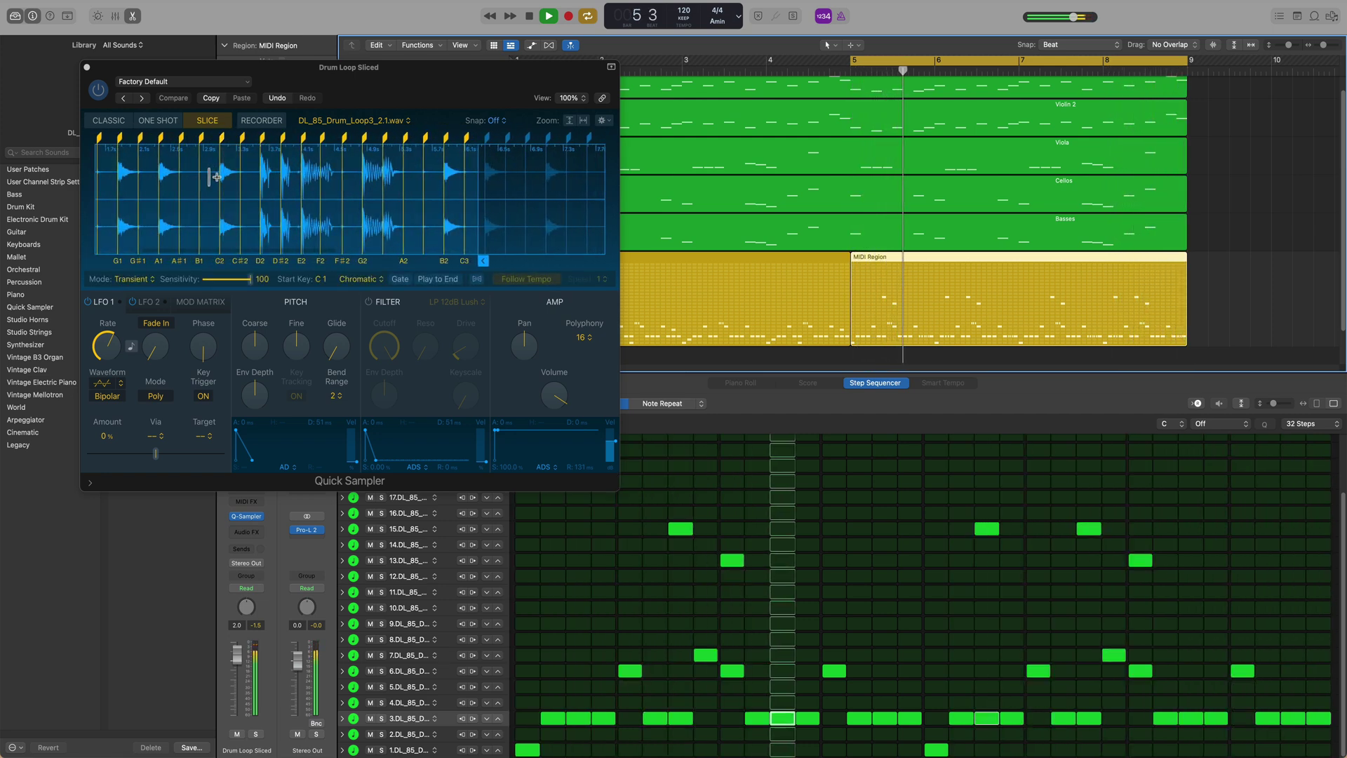
{"action": "scroll", "coordinate": [216, 177], "scroll_direction": "up", "scroll_amount": 1}
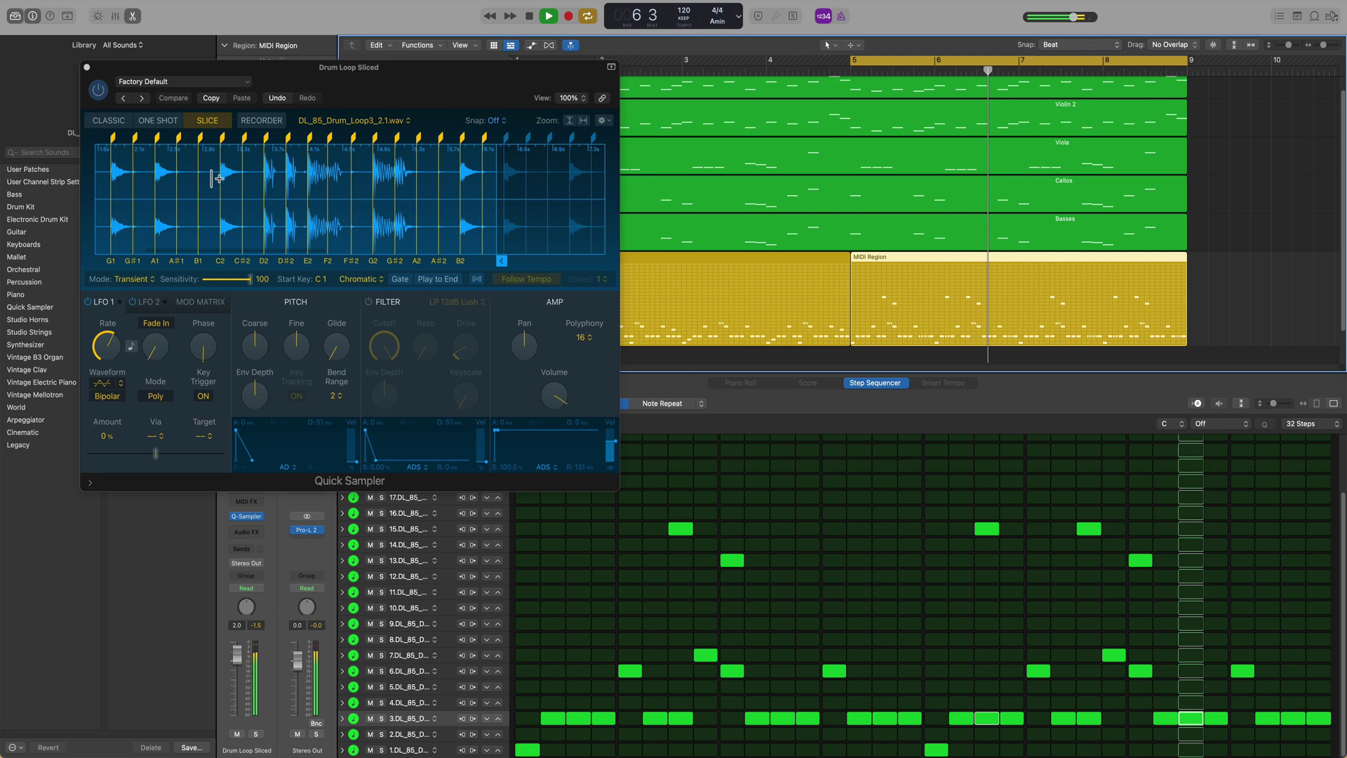
{"action": "scroll", "coordinate": [217, 178], "scroll_direction": "down", "scroll_amount": 1}
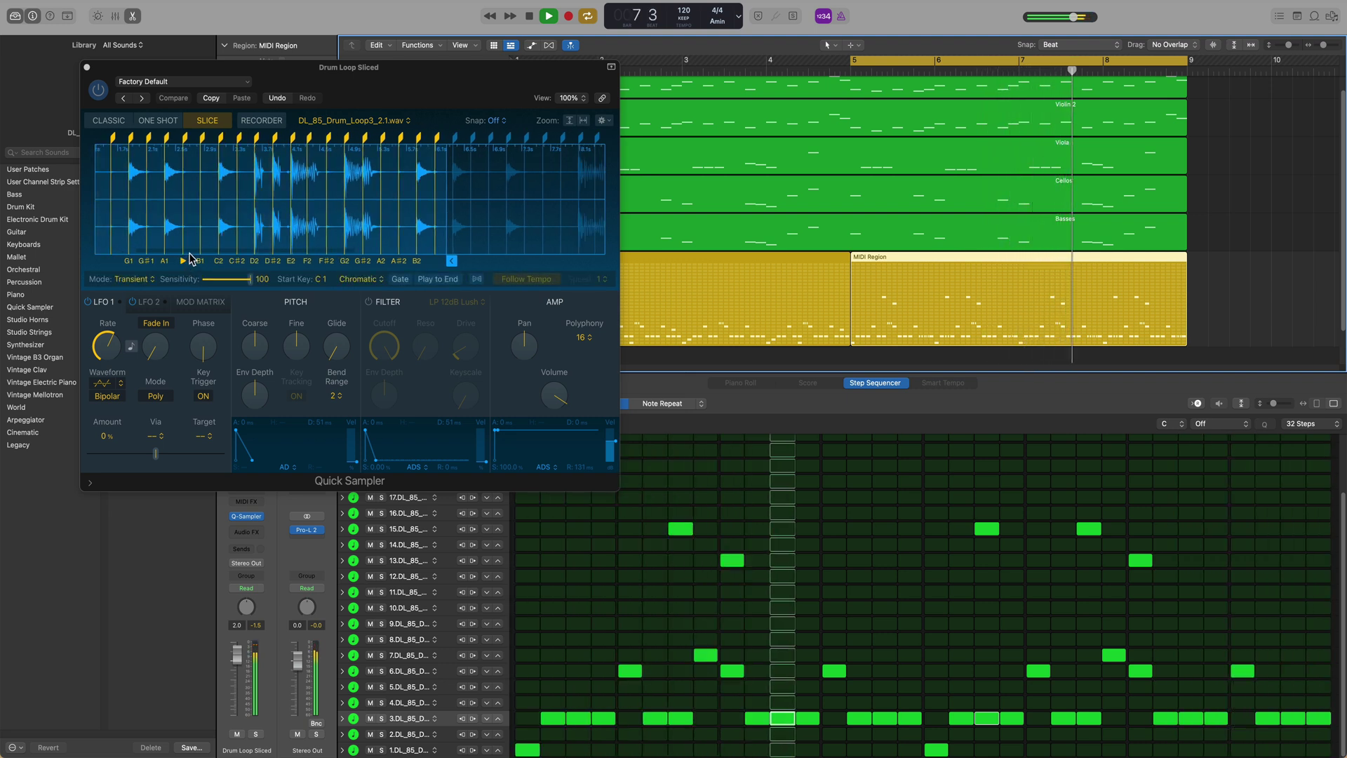
{"action": "scroll", "coordinate": [189, 258], "scroll_direction": "left", "scroll_amount": 3}
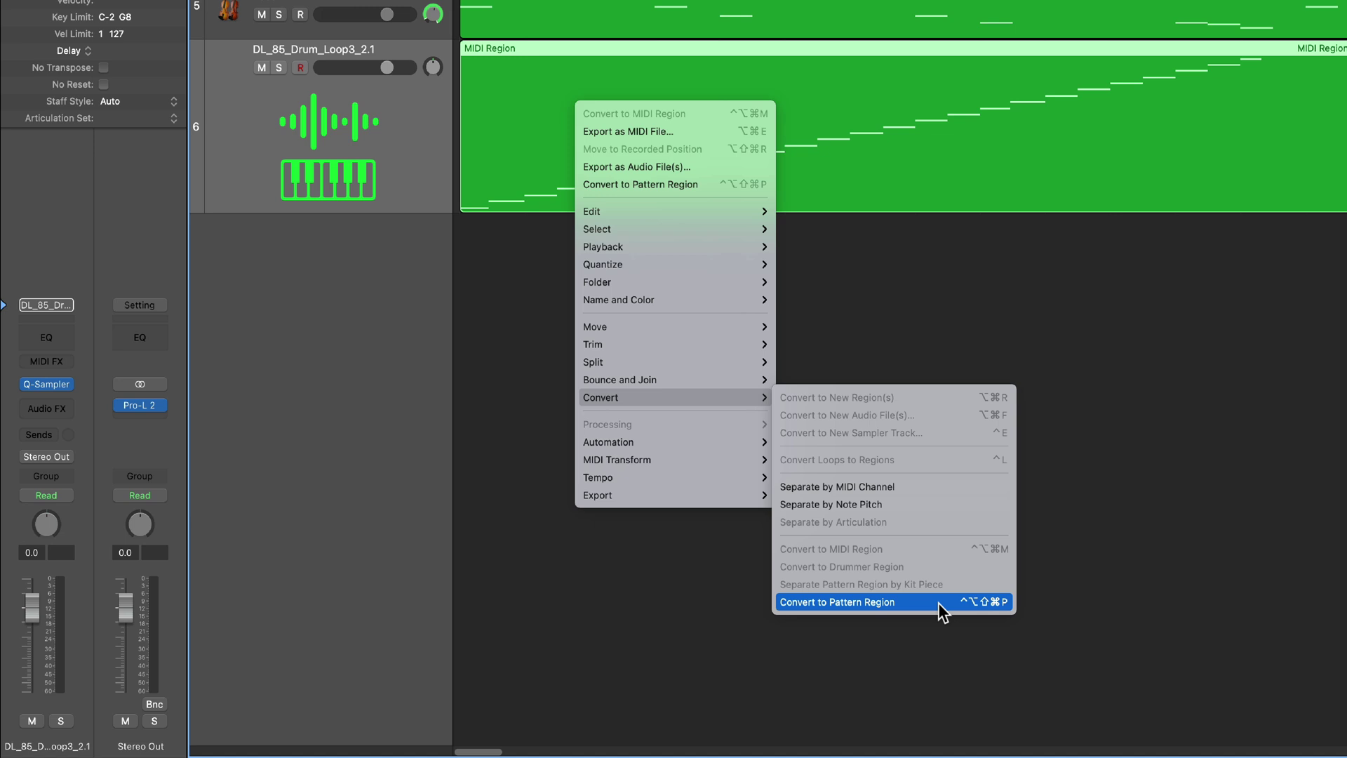
- Convert the drum MIDI region with Convert to Pattern Region, then inspect the slices
{"action": "left_click", "coordinate": [937, 604]}
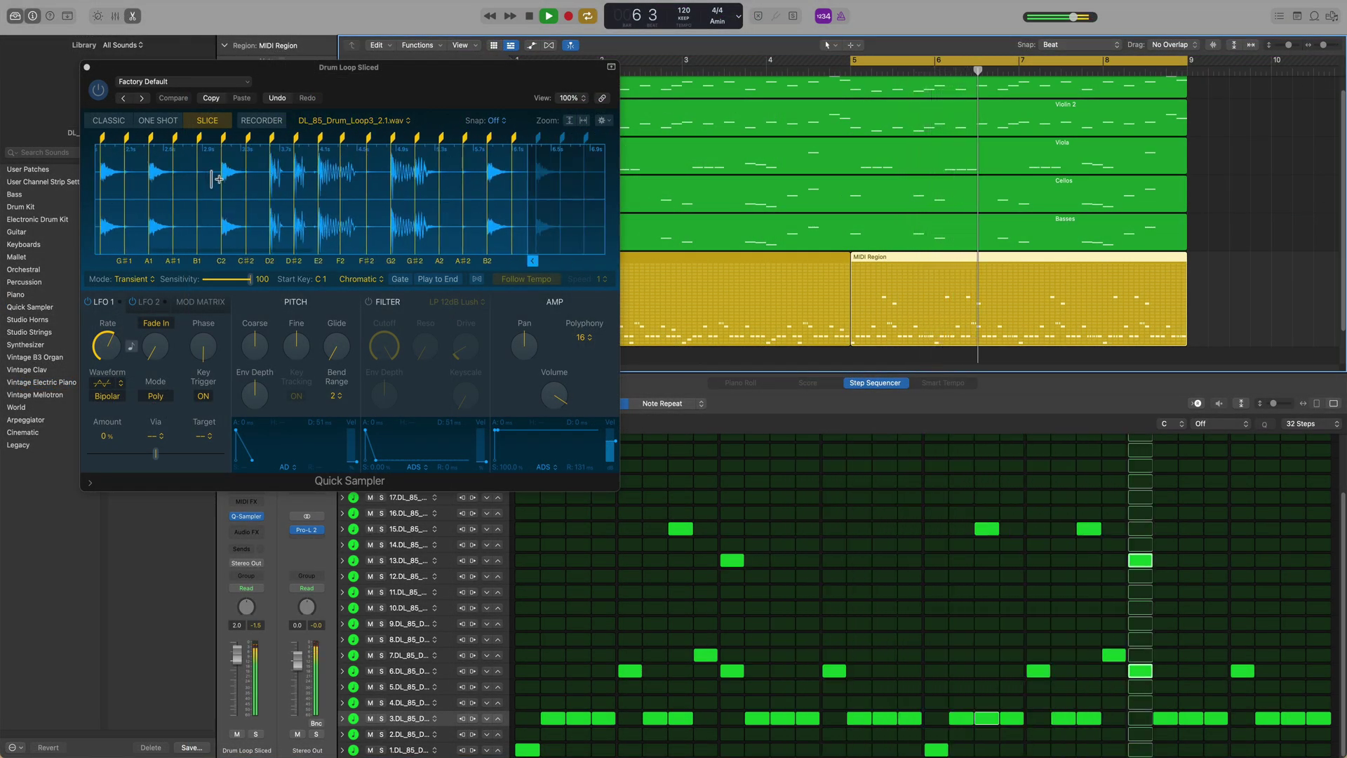
{"action": "scroll", "coordinate": [217, 176], "scroll_direction": "down", "scroll_amount": 2}
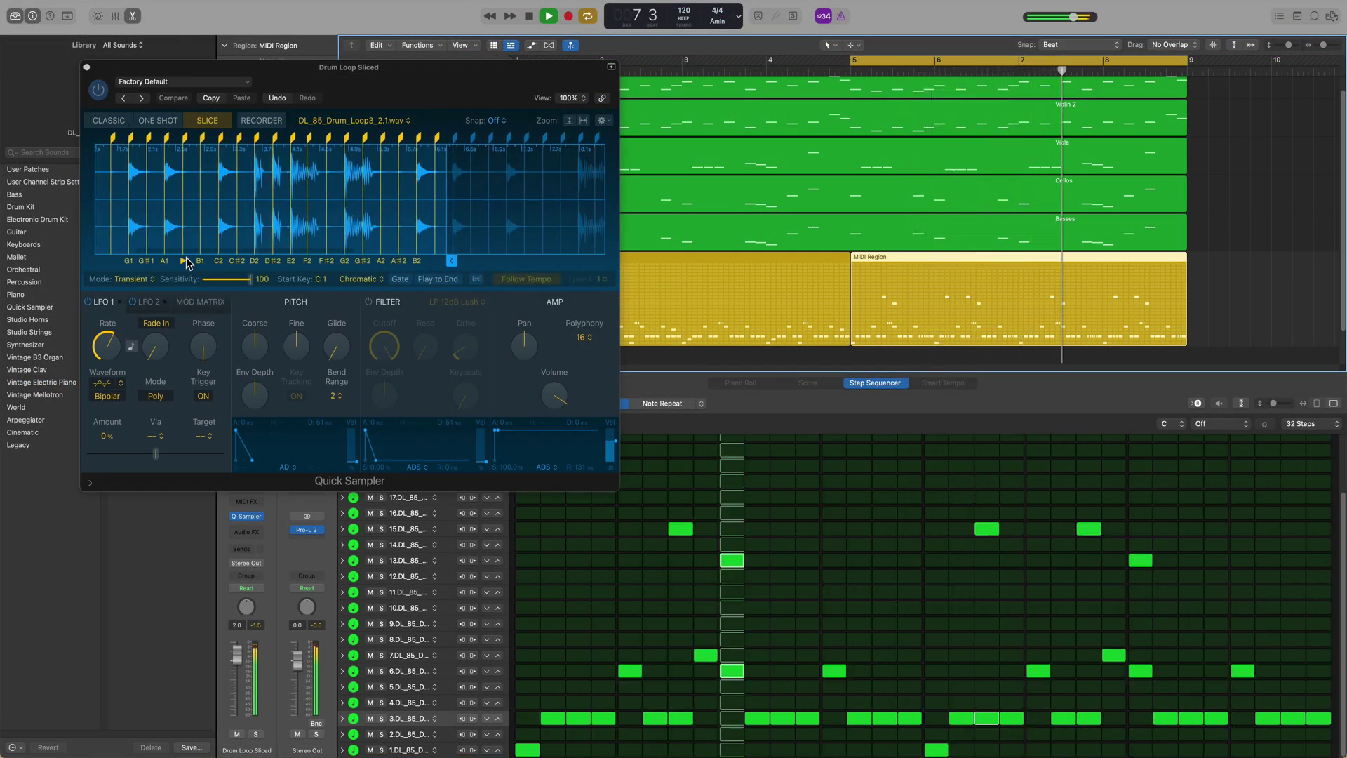
{"action": "scroll", "coordinate": [149, 256], "scroll_direction": "left", "scroll_amount": 3}
{"action": "scroll", "coordinate": [149, 256], "scroll_direction": "left", "scroll_amount": 2}
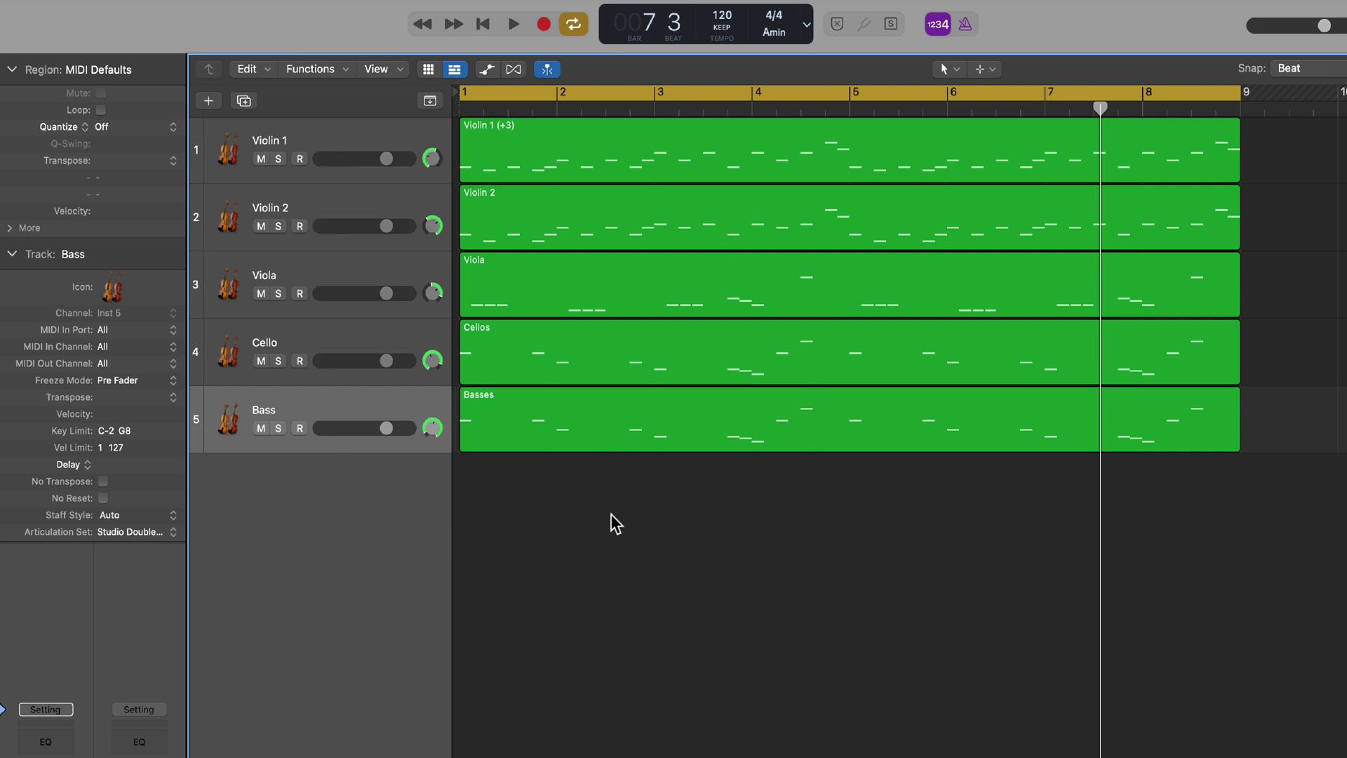
- Play the strings, lower the Viola fader slightly, then select DL_85_Drum_Loop3.wav
{"action": "key", "text": "space"}
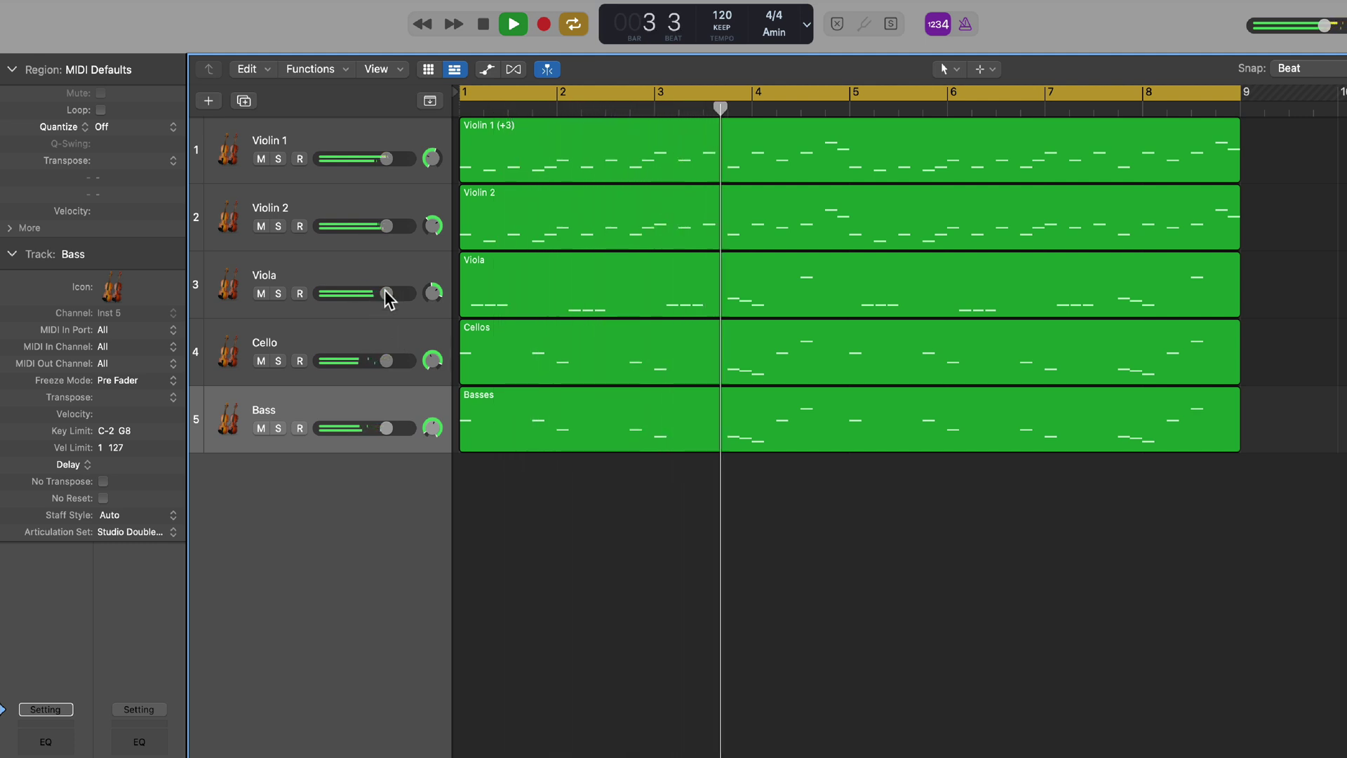
{"action": "left_click_drag", "start_coordinate": [385, 293], "coordinate": [378, 293]}
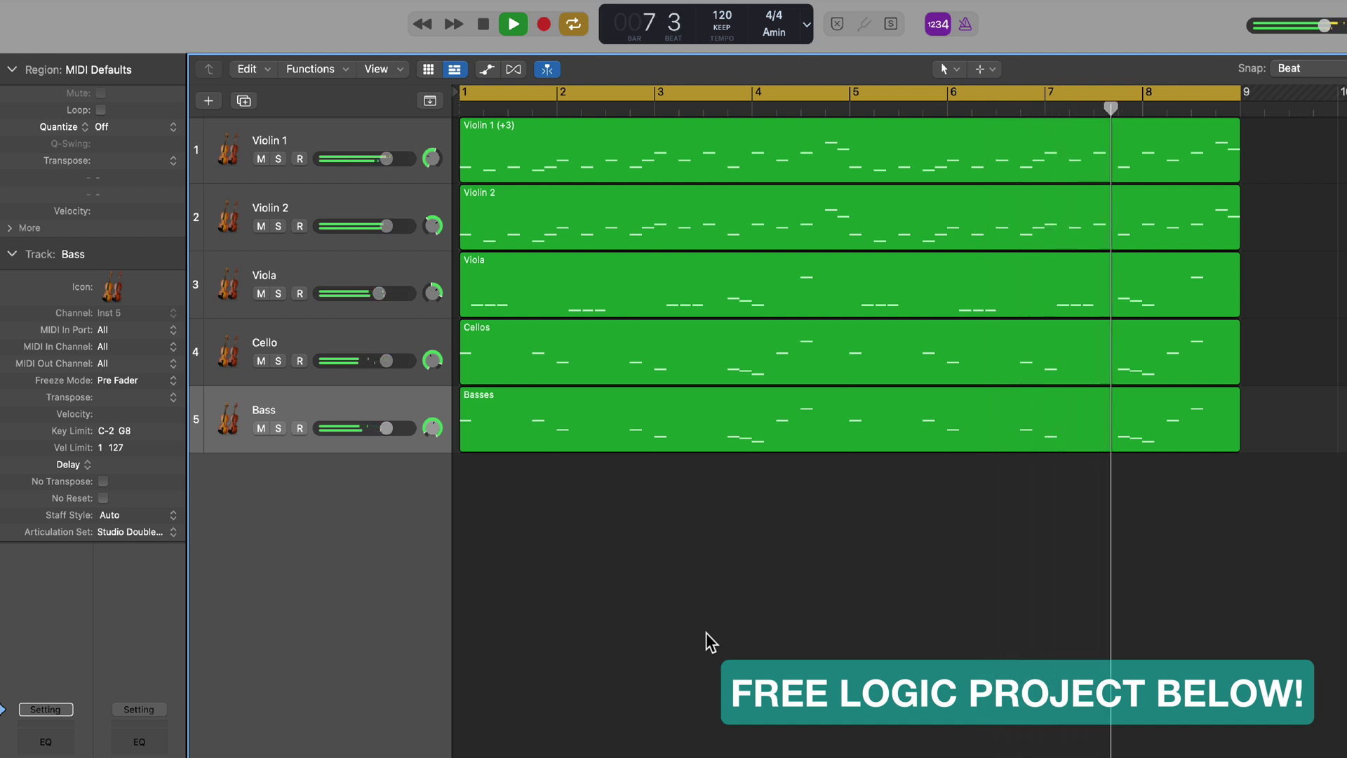
{"action": "key", "text": "space"}
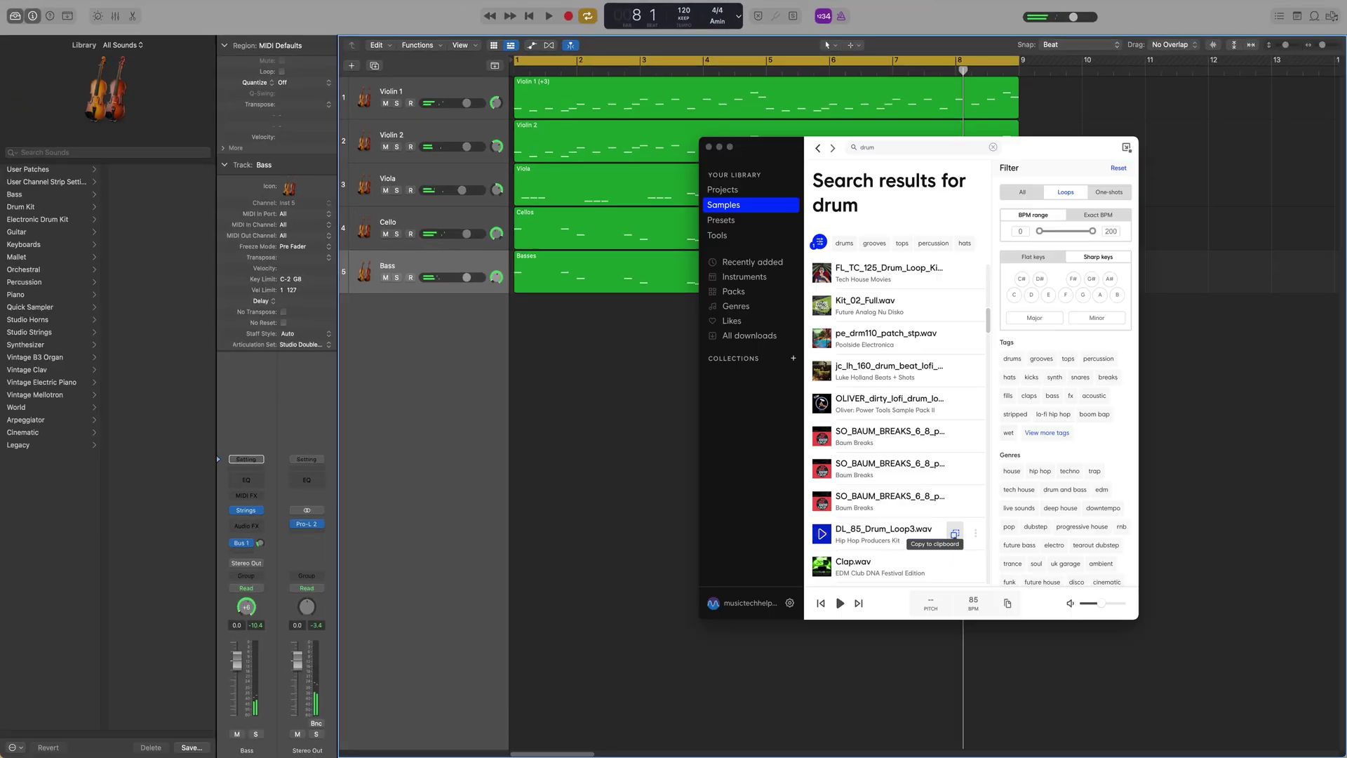
{"action": "left_click", "coordinate": [954, 533]}
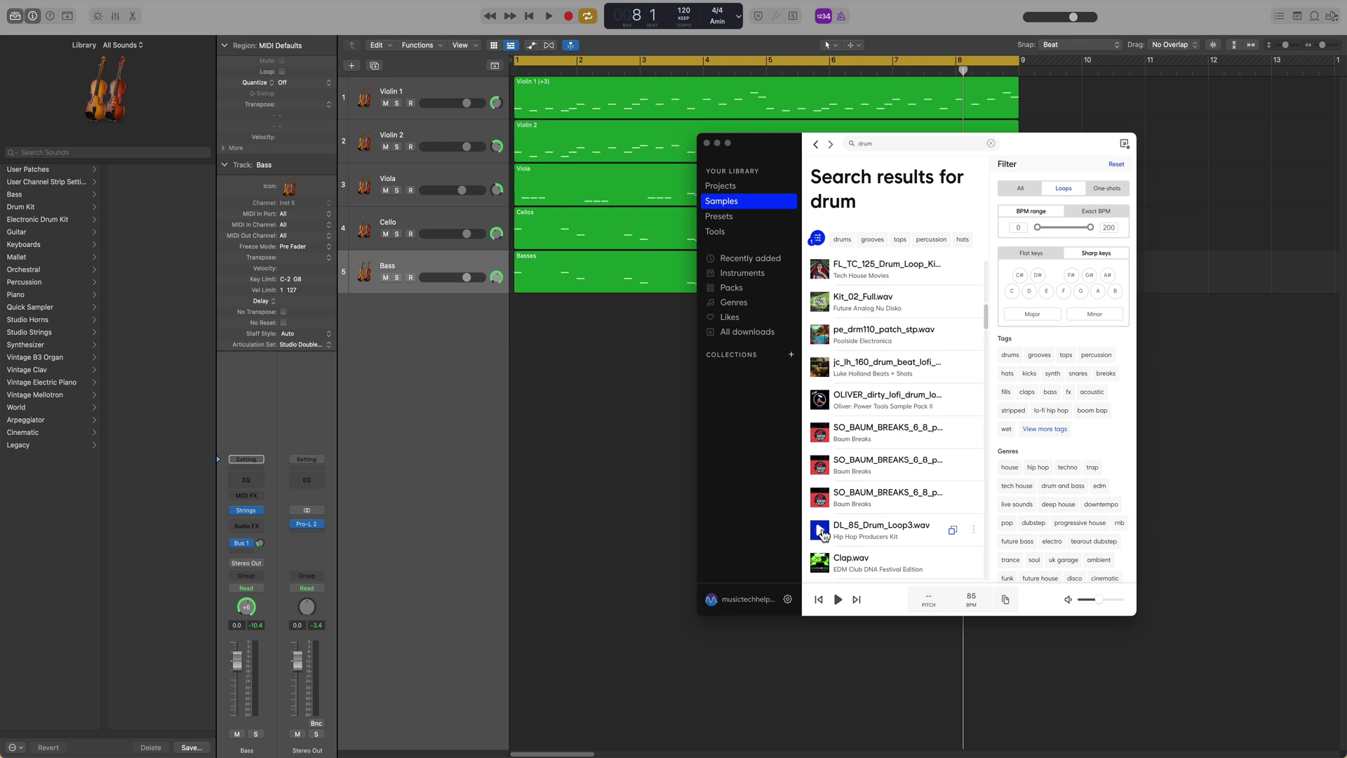
- Preview the DL_85_Drum_Loop3.wav 85 BPM drum loop in Splice
{"action": "left_click", "coordinate": [821, 532]}
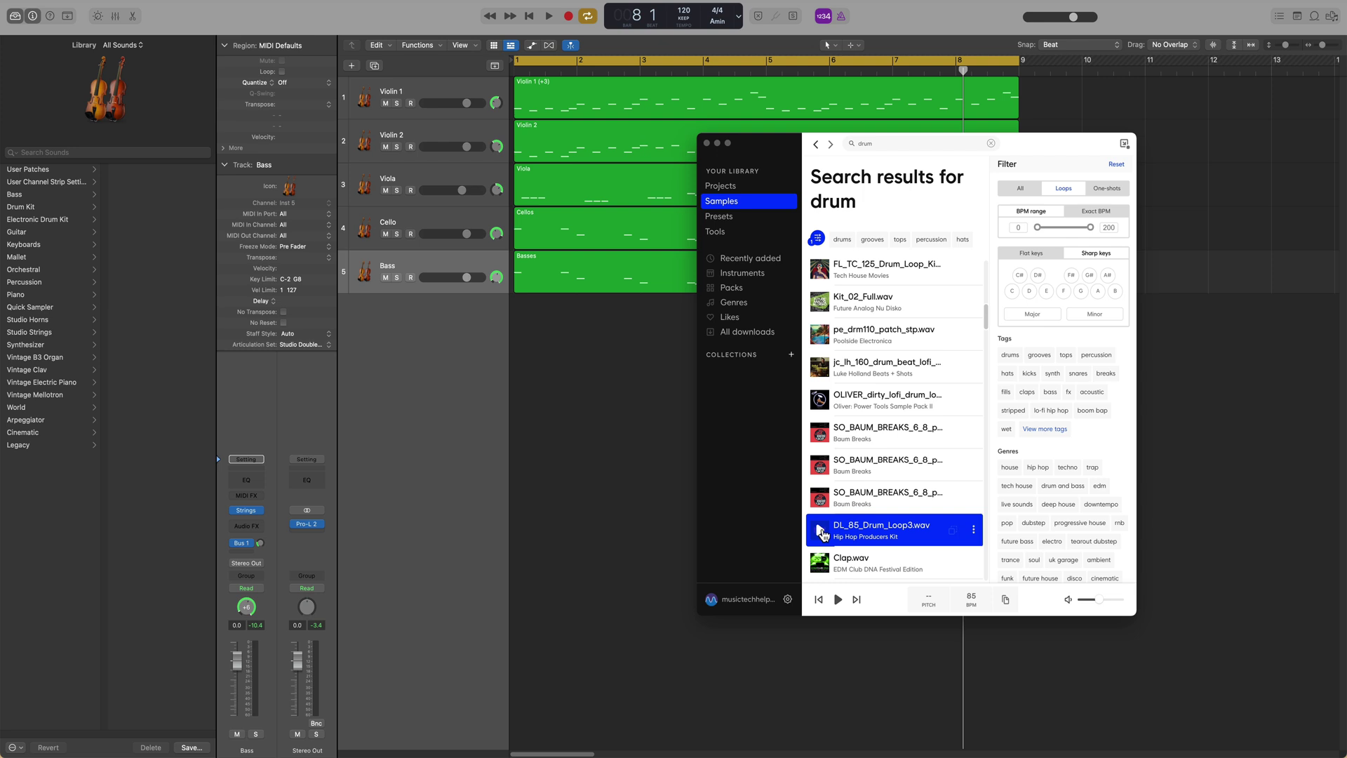
- Add DL_85_Drum_Loop3 as a tall track 6 stretched to bar 9, then play it with the strings
{"action": "left_click_drag", "start_coordinate": [954, 533], "coordinate": [622, 472]}
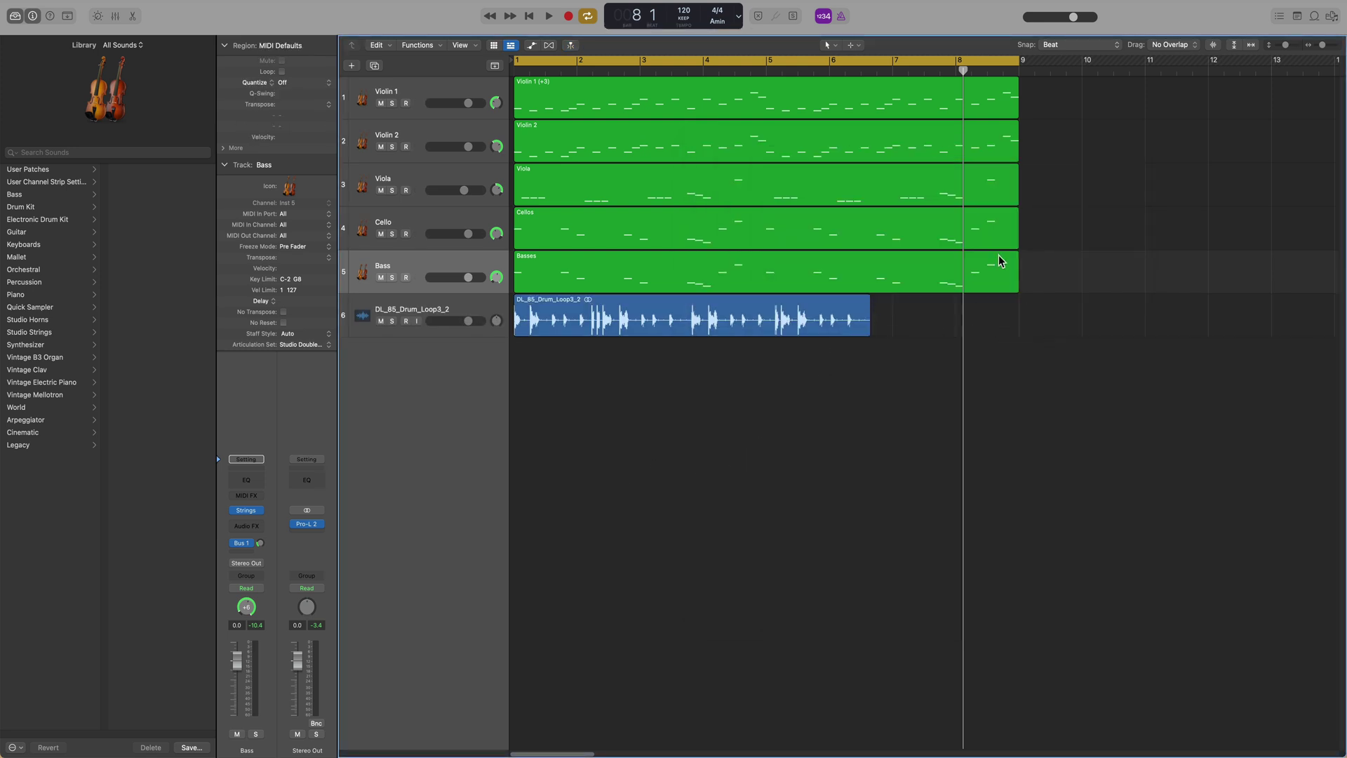
{"action": "left_click_drag", "start_coordinate": [444, 334], "coordinate": [421, 579]}
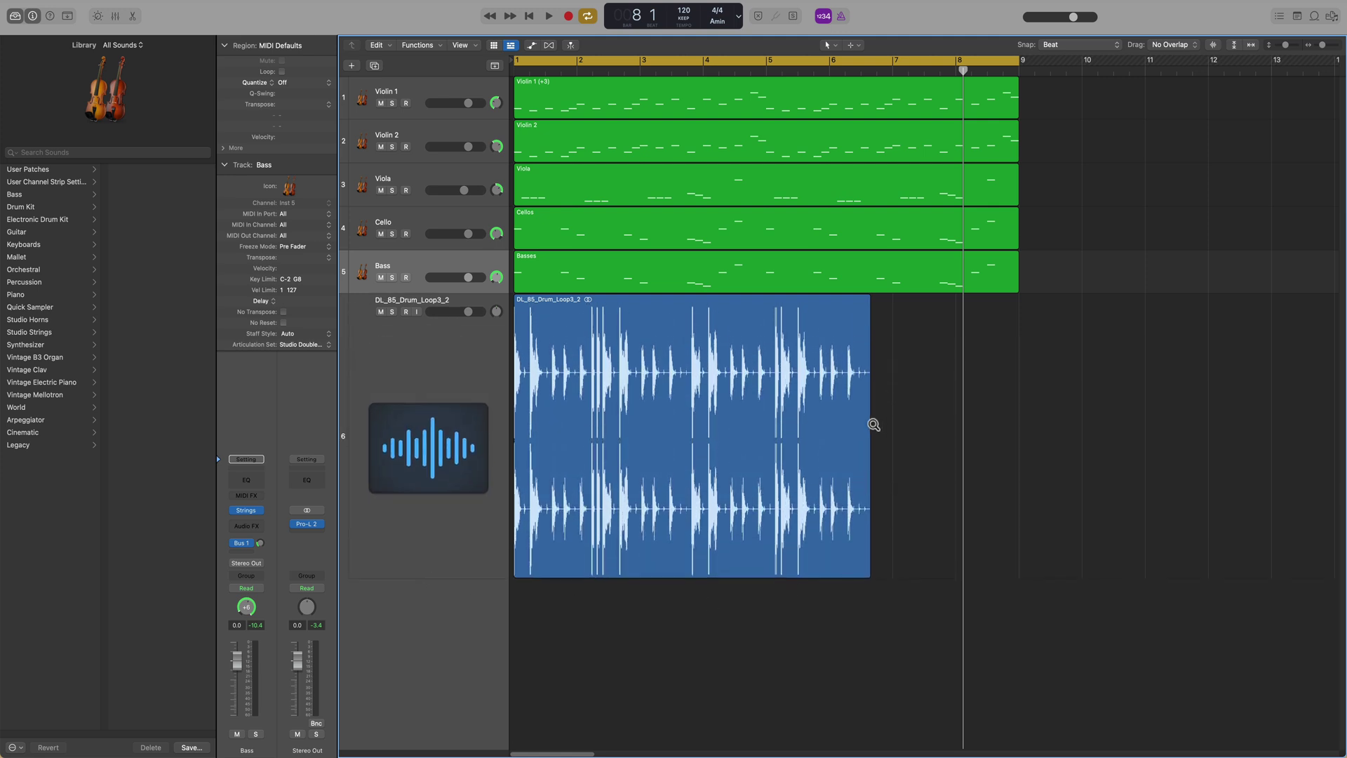
{"action": "left_click_drag", "start_coordinate": [866, 447], "coordinate": [1010, 433]}
{"action": "left_click", "coordinate": [1085, 402]}
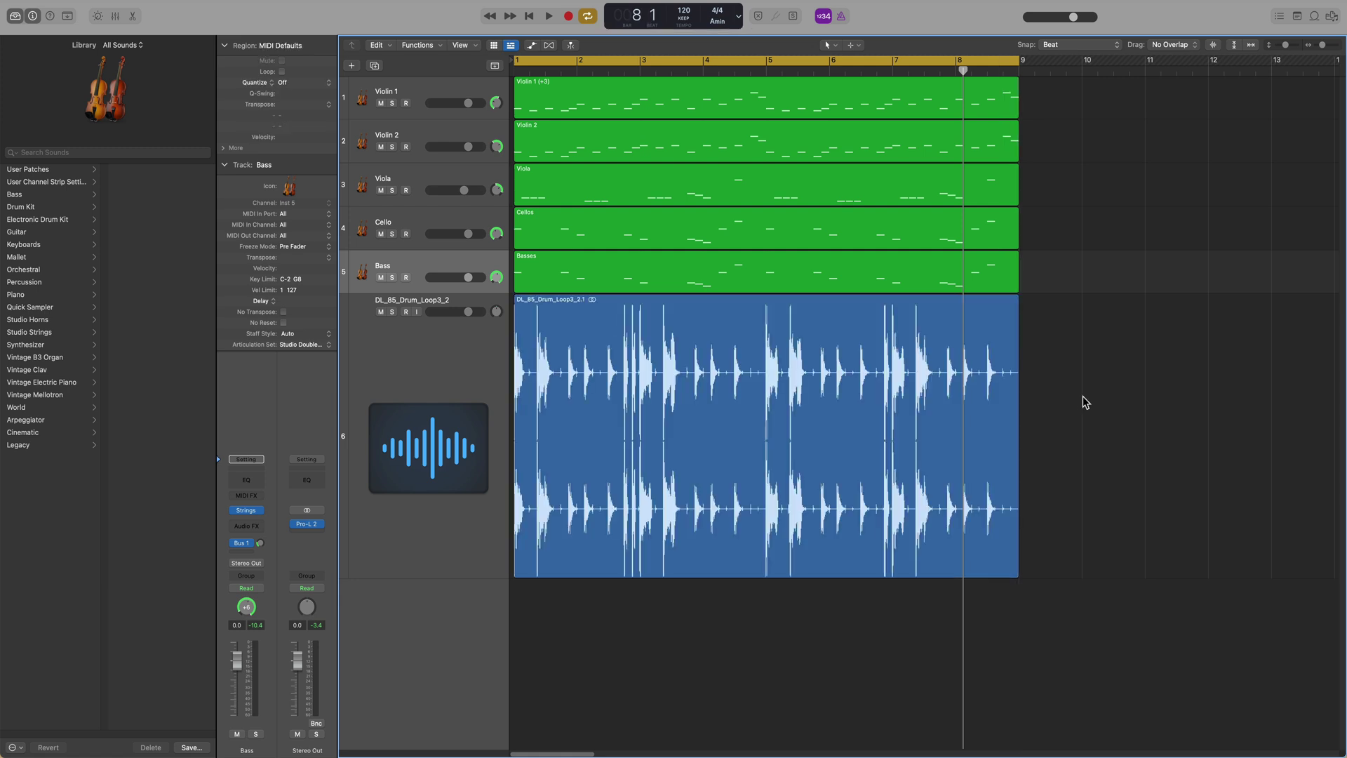
{"action": "key", "text": "space"}
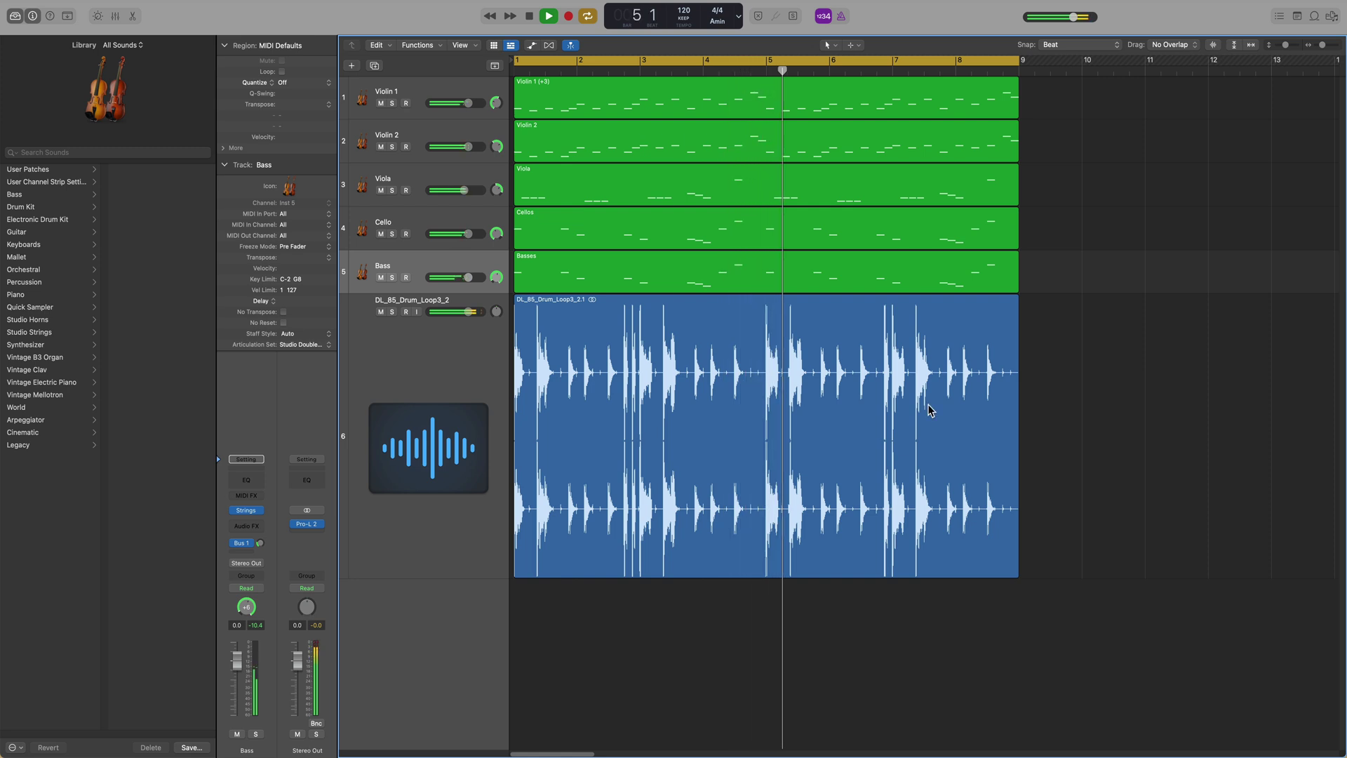
{"action": "key", "text": "space"}
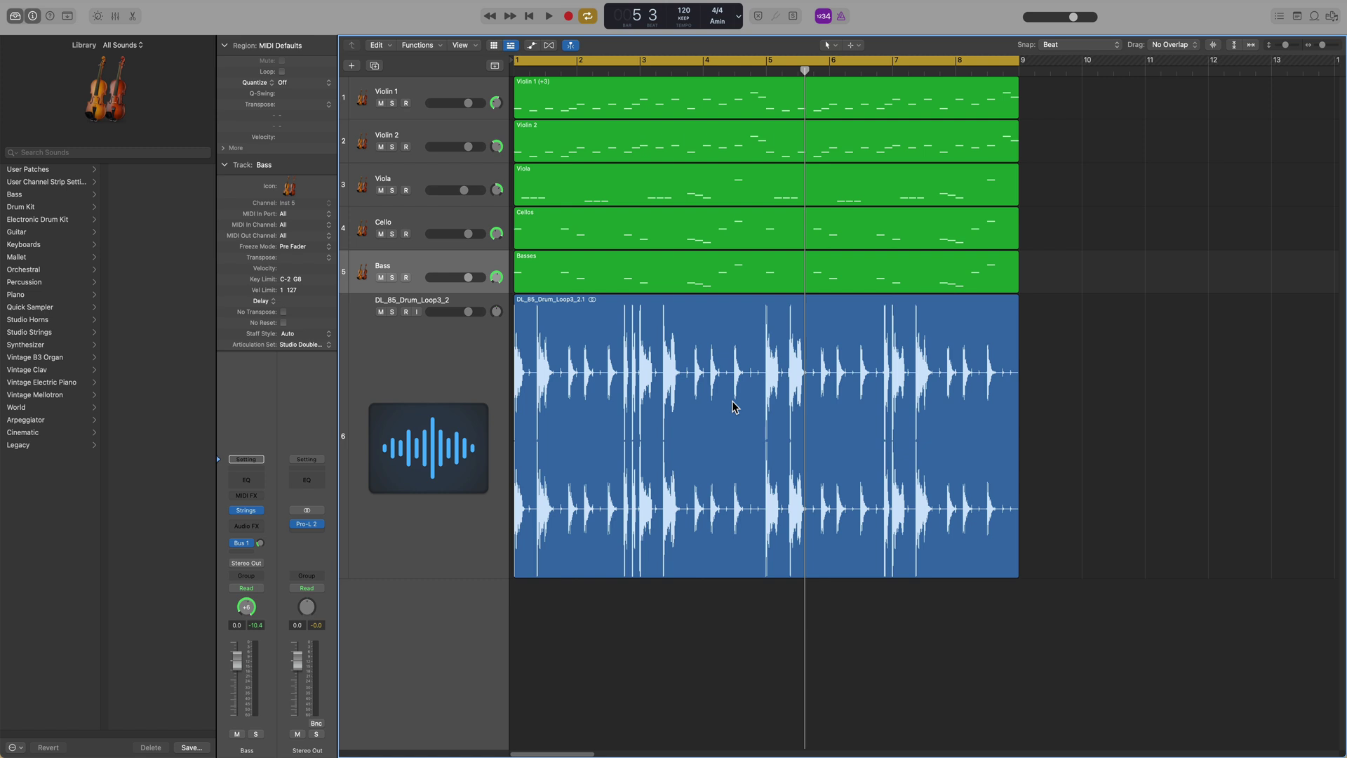
- Drop the drum loop region onto a new Quick Sampler (Original) track, sliced at transients
{"action": "left_click", "coordinate": [610, 401]}
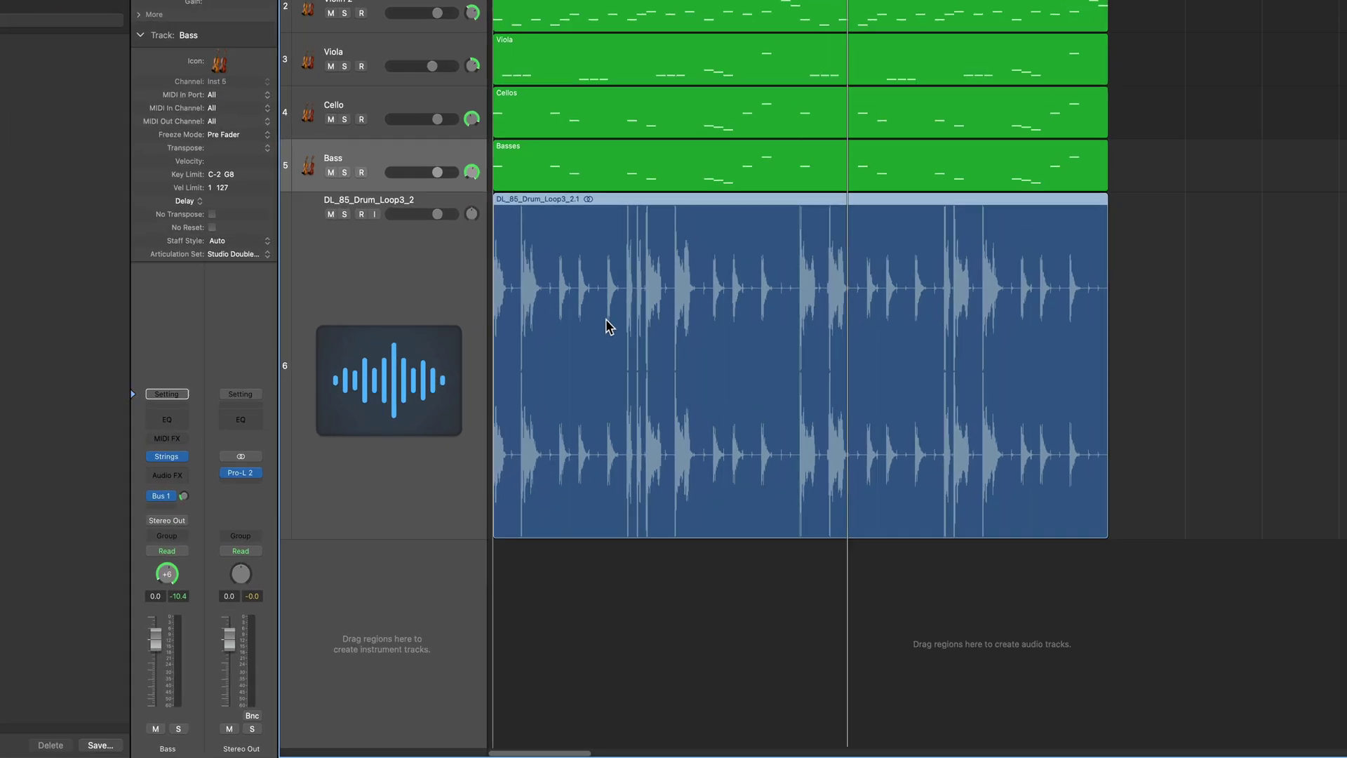
{"action": "left_click_drag", "start_coordinate": [607, 396], "coordinate": [453, 600]}
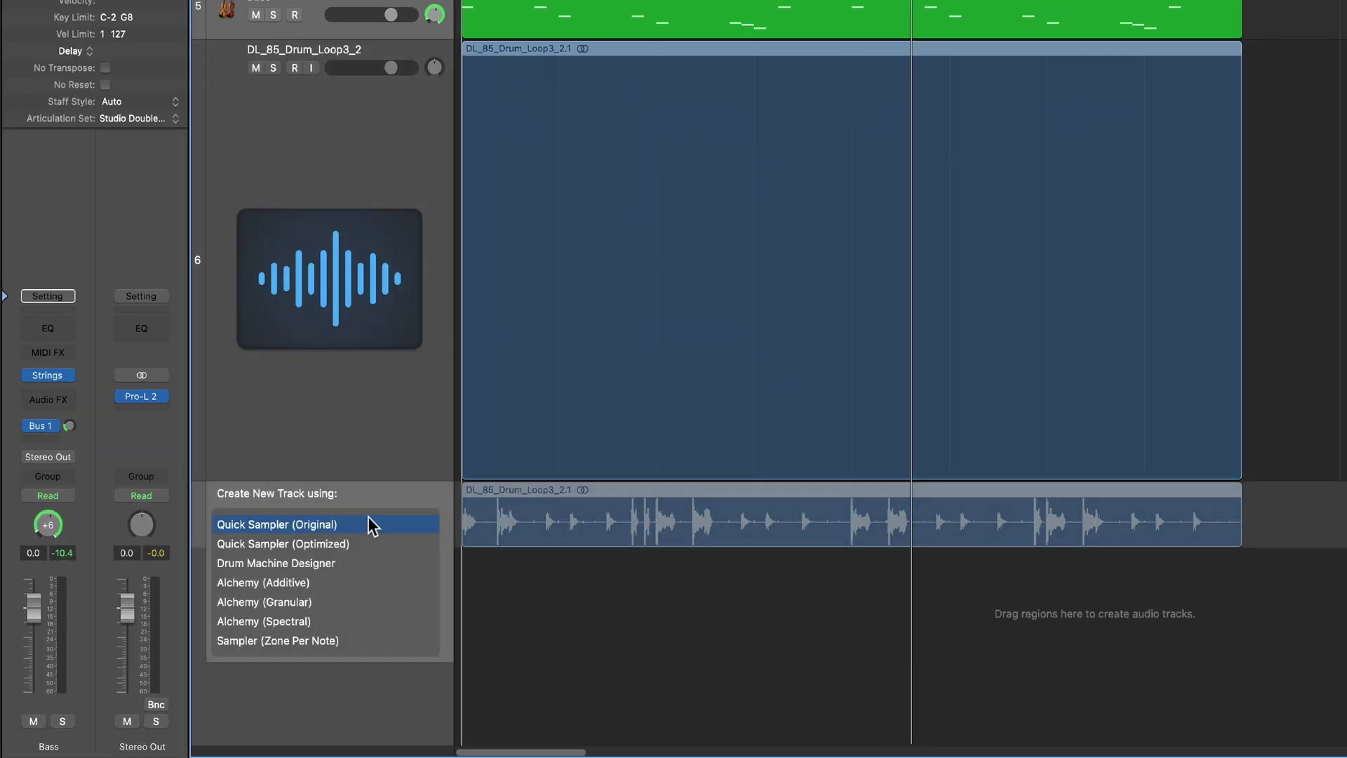
{"action": "mouse_move", "coordinate": [368, 517]}
{"action": "left_mouse_down"}
{"action": "mouse_move", "coordinate": [378, 536]}
{"action": "mouse_move", "coordinate": [373, 524]}
{"action": "mouse_move", "coordinate": [366, 542]}
{"action": "mouse_move", "coordinate": [365, 528]}
{"action": "left_mouse_up"}
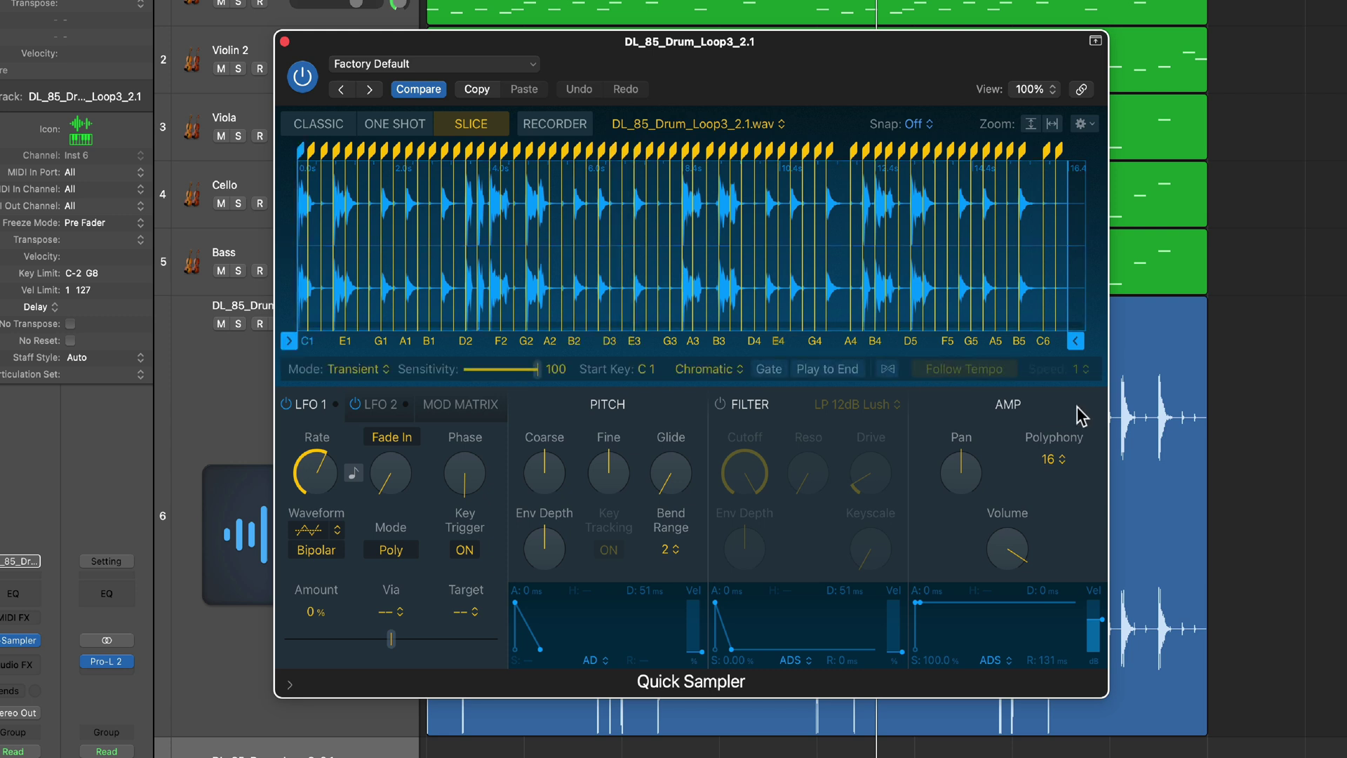
- Trim the Quick Sampler Sample End to 6.164 s and move the plugin window aside
{"action": "mouse_move", "coordinate": [1076, 340]}
{"action": "left_mouse_down"}
{"action": "mouse_move", "coordinate": [695, 341]}
{"action": "mouse_move", "coordinate": [1097, 340]}
{"action": "mouse_move", "coordinate": [624, 344]}
{"action": "mouse_move", "coordinate": [575, 385]}
{"action": "mouse_move", "coordinate": [593, 381]}
{"action": "left_mouse_up"}
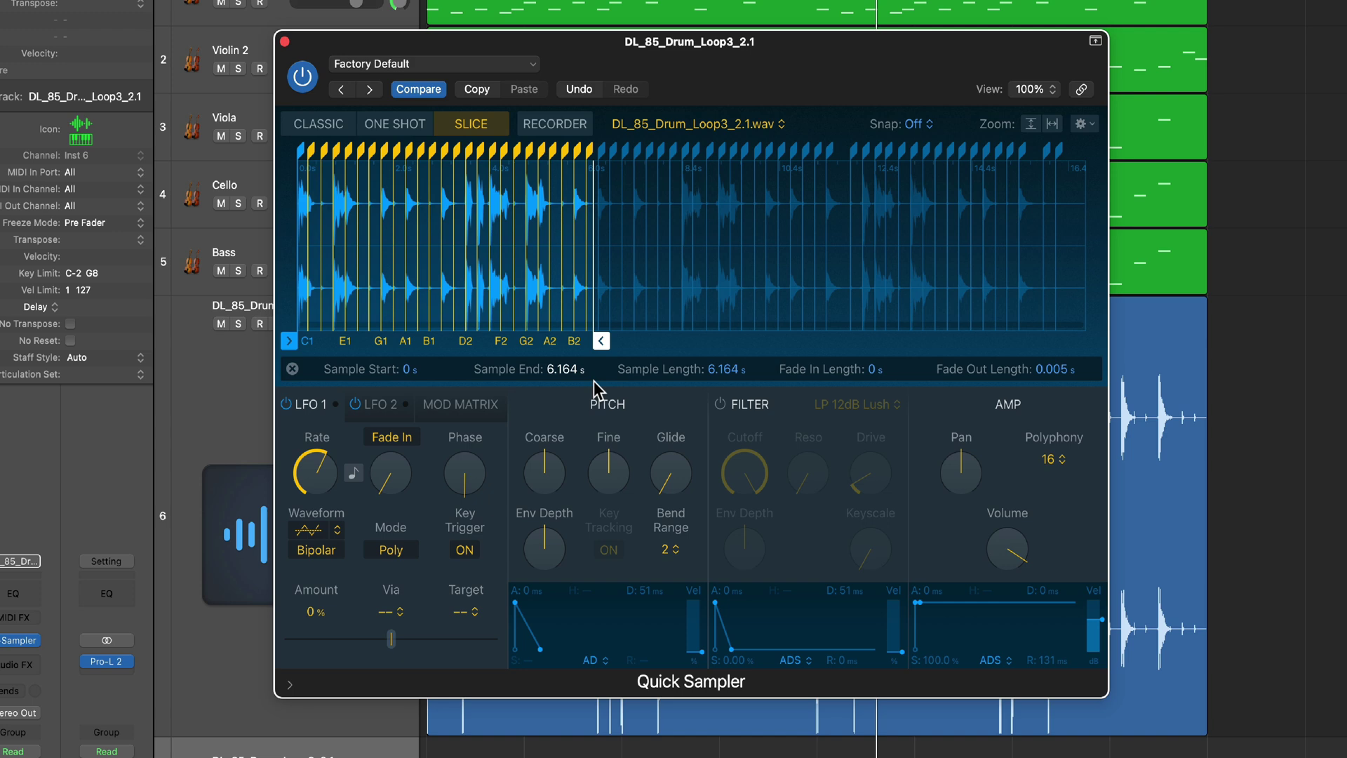
{"action": "left_click_drag", "start_coordinate": [593, 41], "coordinate": [1166, 0]}
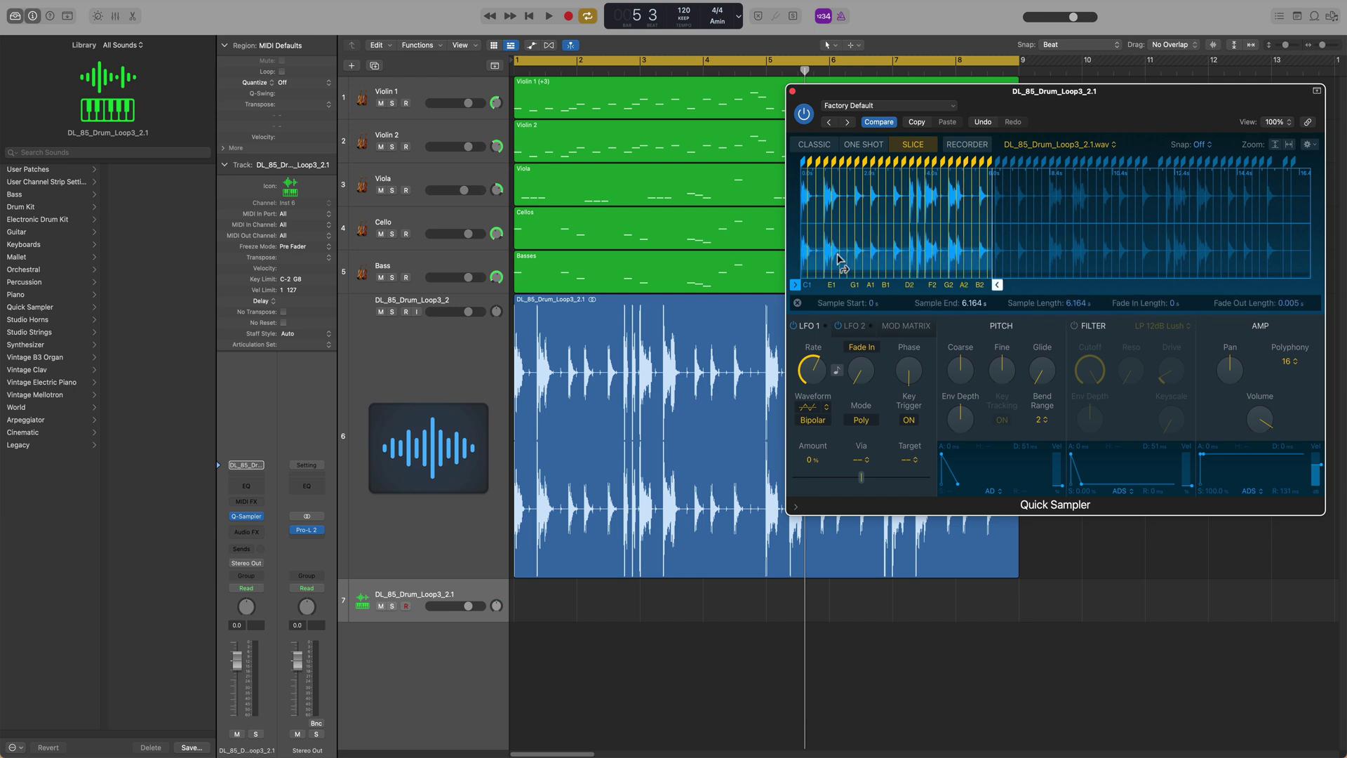
- Drag the sliced waveform below the tracks to create MIDI track 7, then enlarge it
{"action": "left_click_drag", "start_coordinate": [838, 259], "coordinate": [528, 612]}
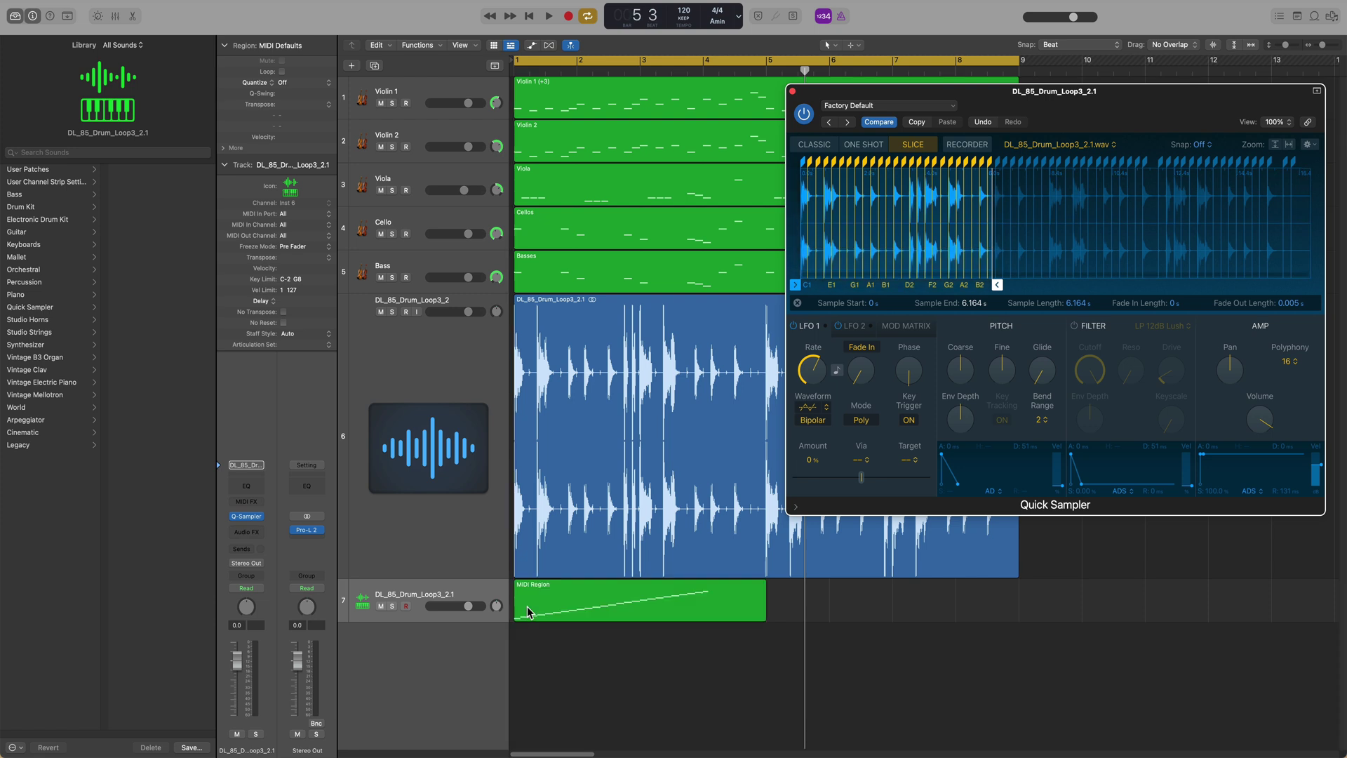
{"action": "left_click_drag", "start_coordinate": [461, 623], "coordinate": [516, 701]}
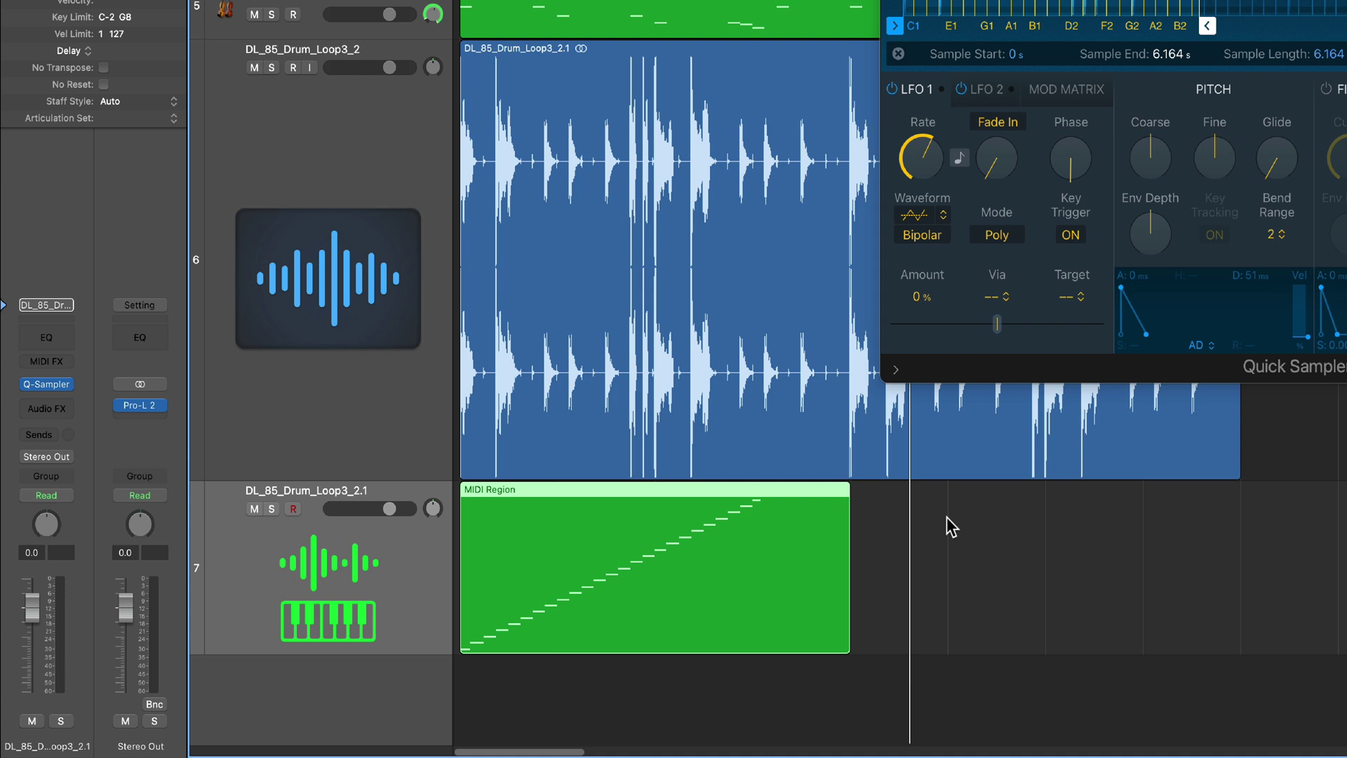
{"action": "right_click", "coordinate": [595, 140]}
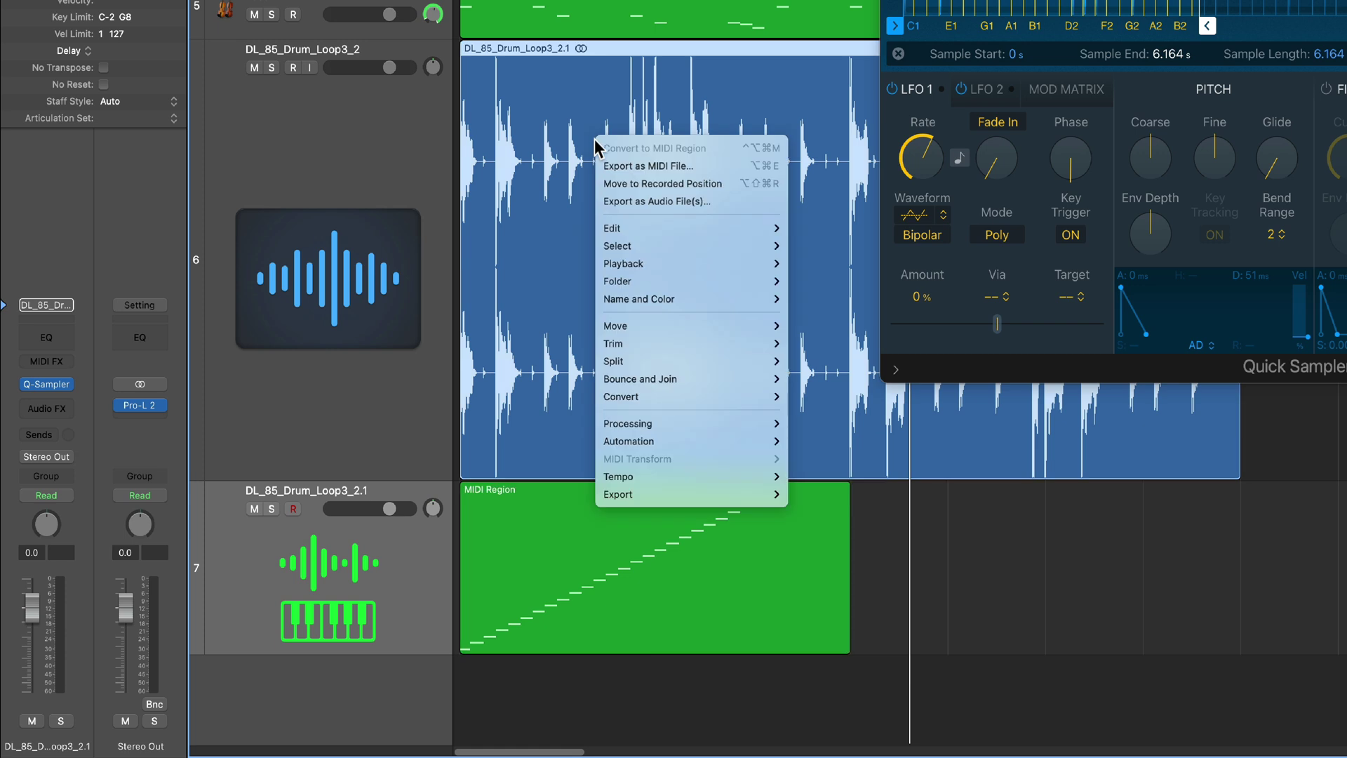
{"action": "mouse_move", "coordinate": [676, 395]}
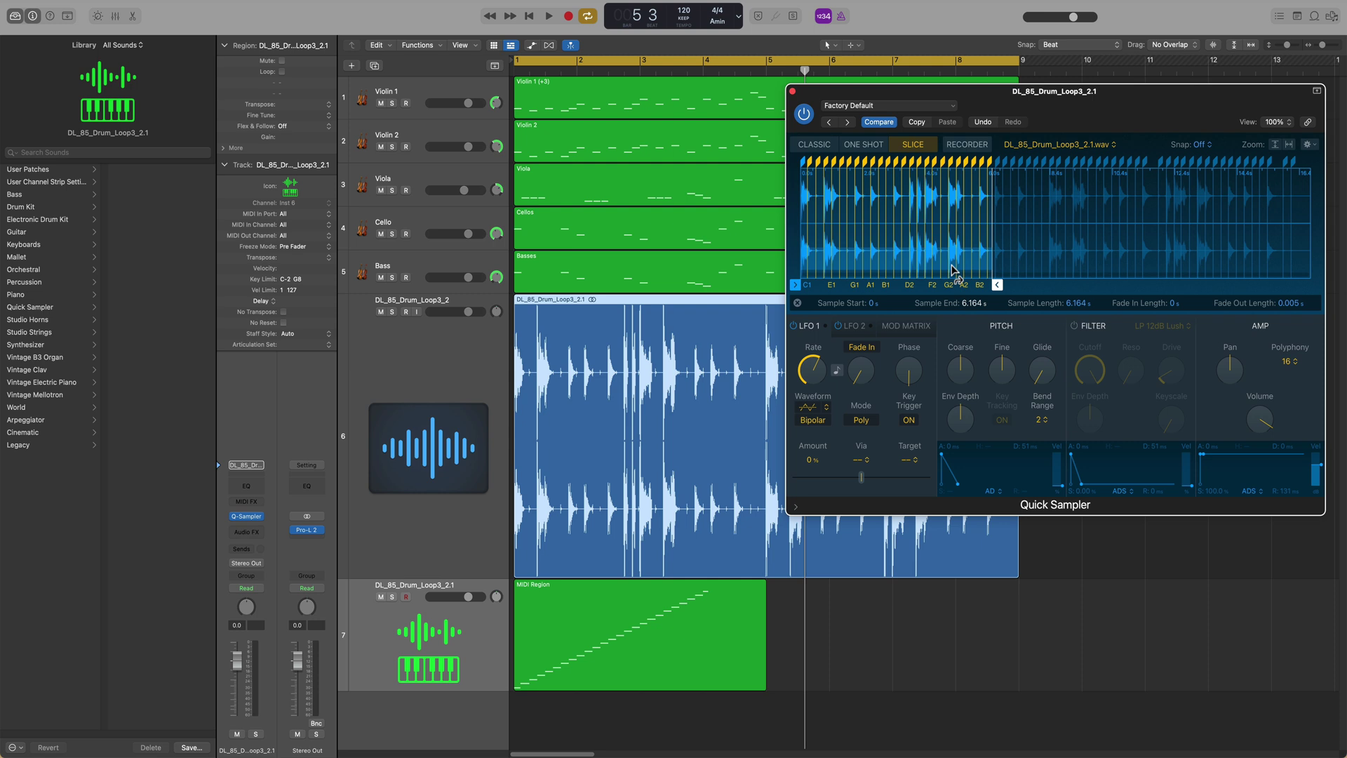
- Close Quick Sampler and delete the original drum audio region and its track
{"action": "left_click", "coordinate": [792, 92]}
{"action": "left_click", "coordinate": [470, 376]}
{"action": "key", "text": "BackSpace"}
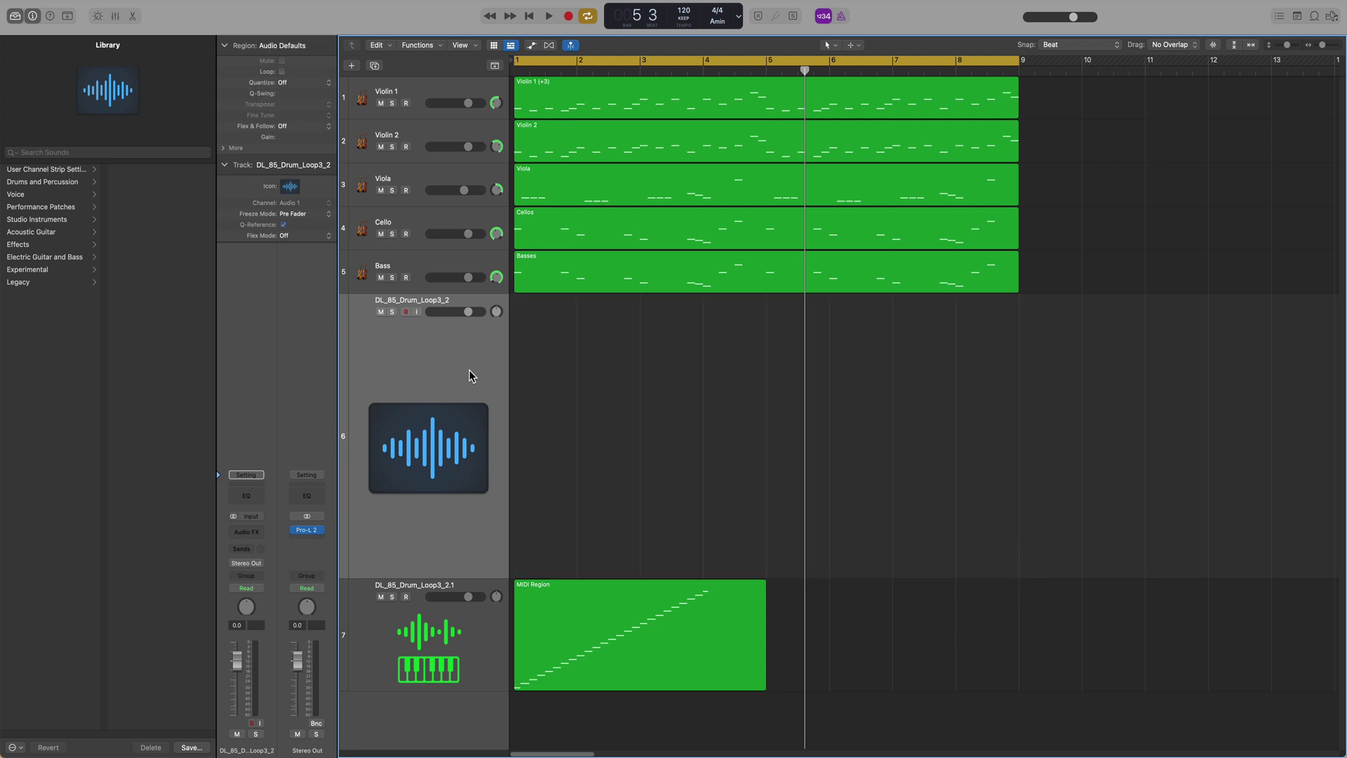
{"action": "key", "text": "super+BackSpace"}
{"action": "key", "text": "z"}
- Select the sliced drum MIDI region and bring up its Convert options
{"action": "left_click", "coordinate": [751, 565]}
{"action": "left_click", "coordinate": [597, 374]}
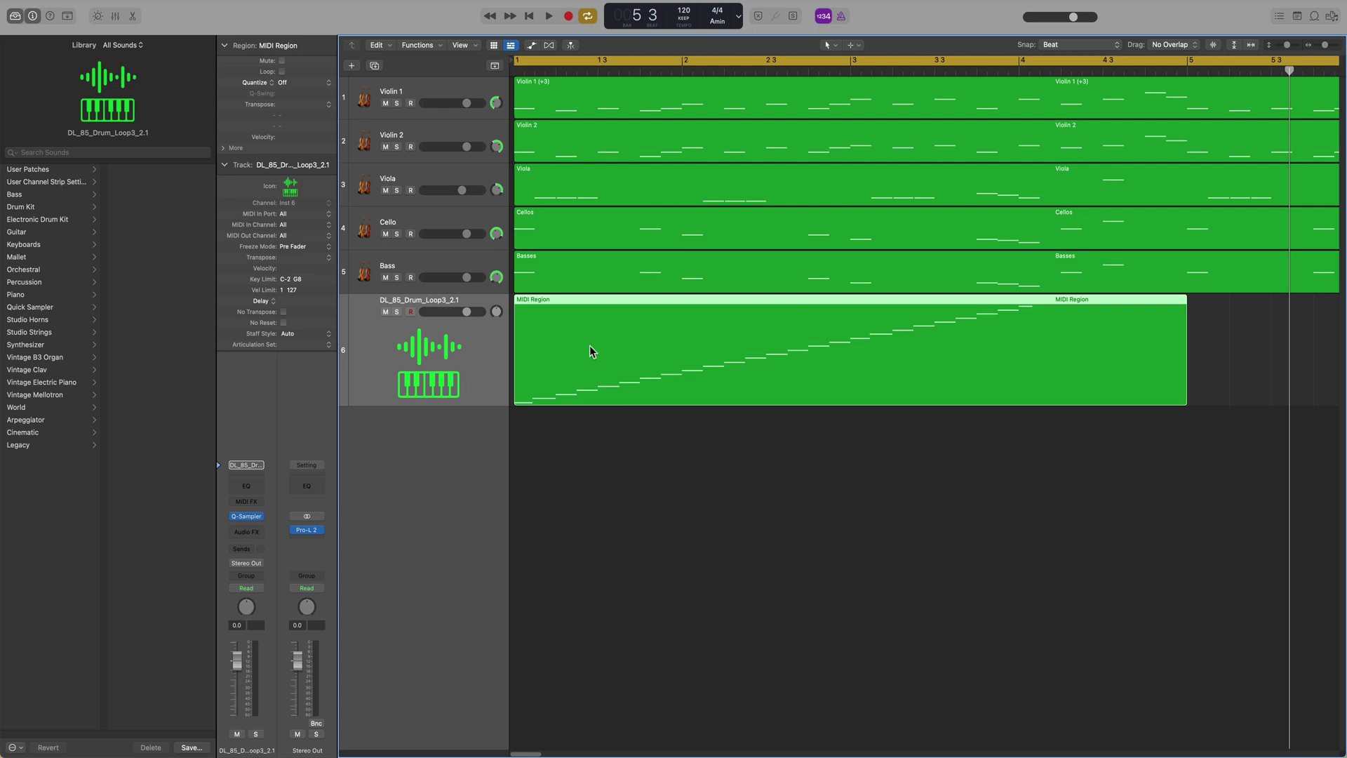
{"action": "right_click", "coordinate": [589, 346]}
{"action": "mouse_move", "coordinate": [604, 524]}
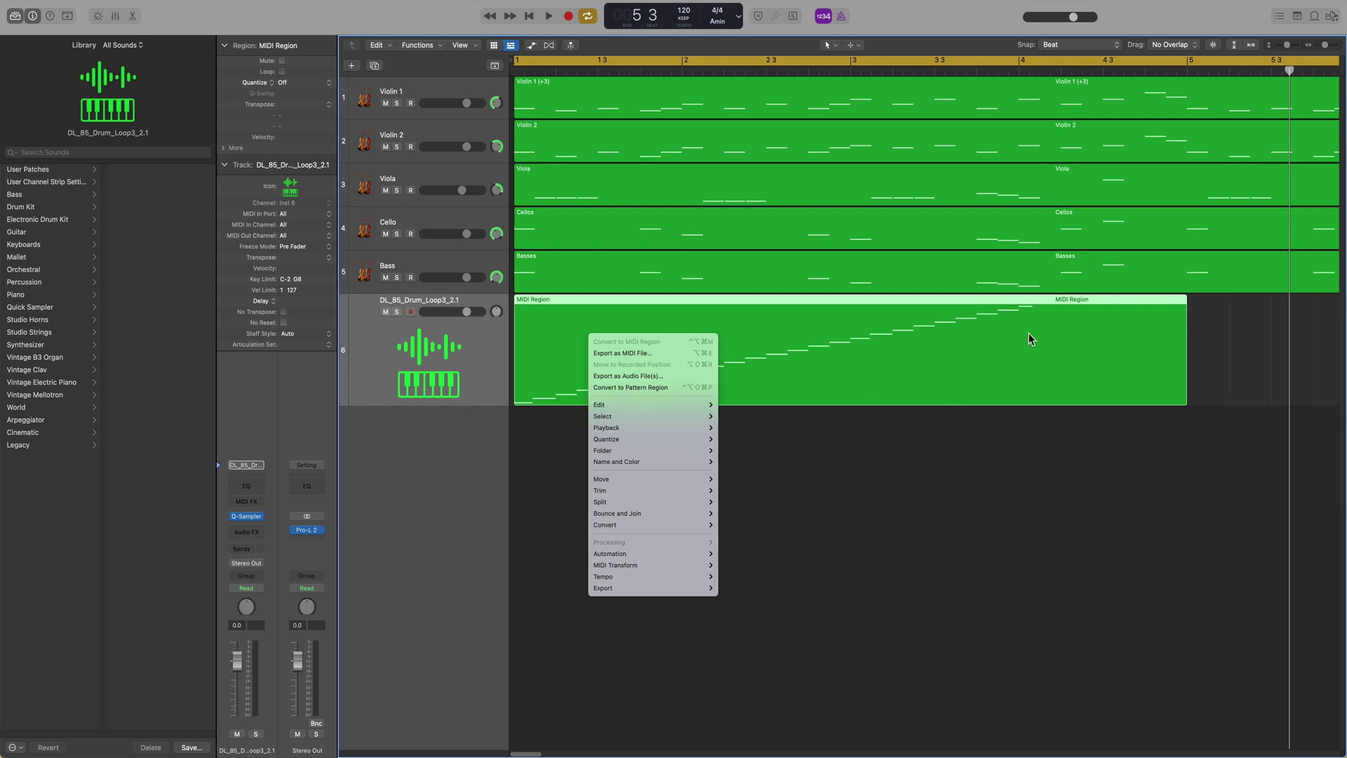
{"action": "mouse_move", "coordinate": [631, 524]}
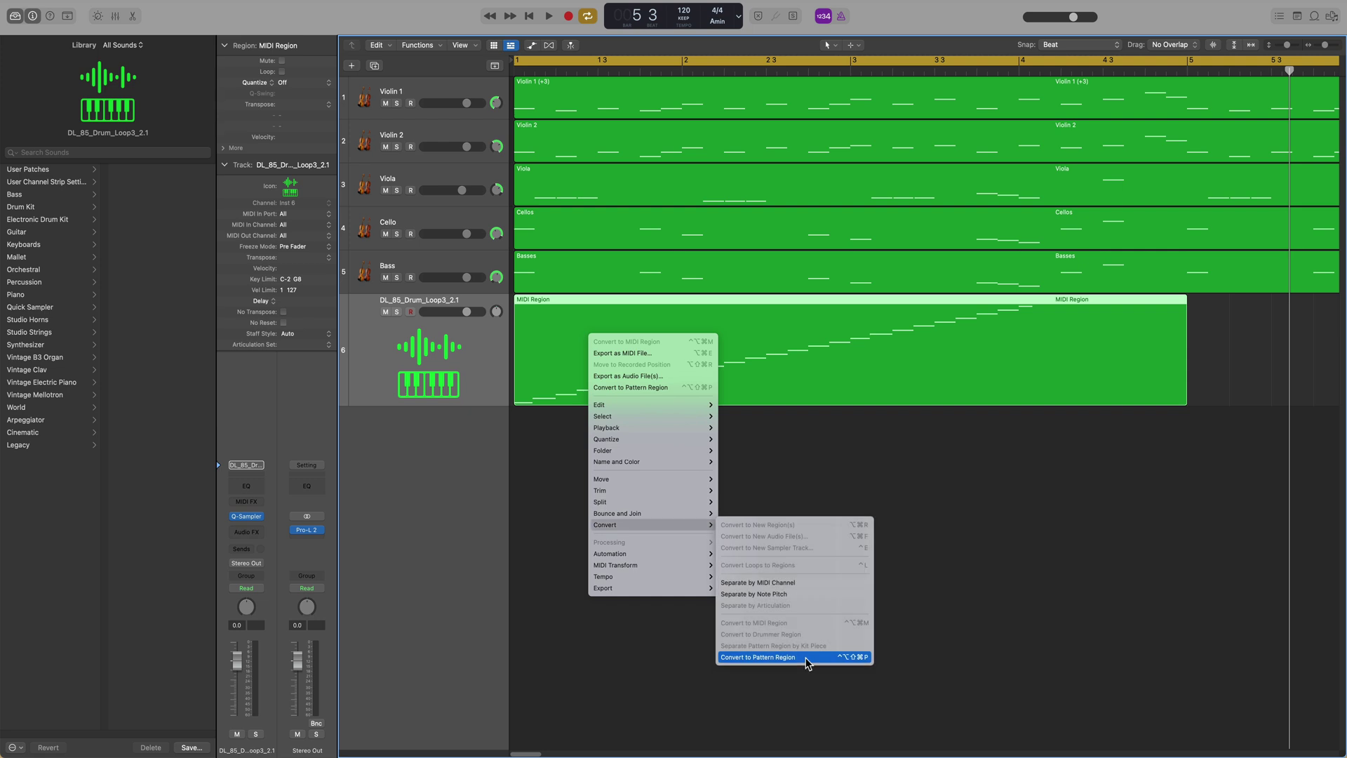
- Convert the MIDI region to a pattern region, open it in the Step Sequencer, and clear every step
{"action": "left_click", "coordinate": [807, 659]}
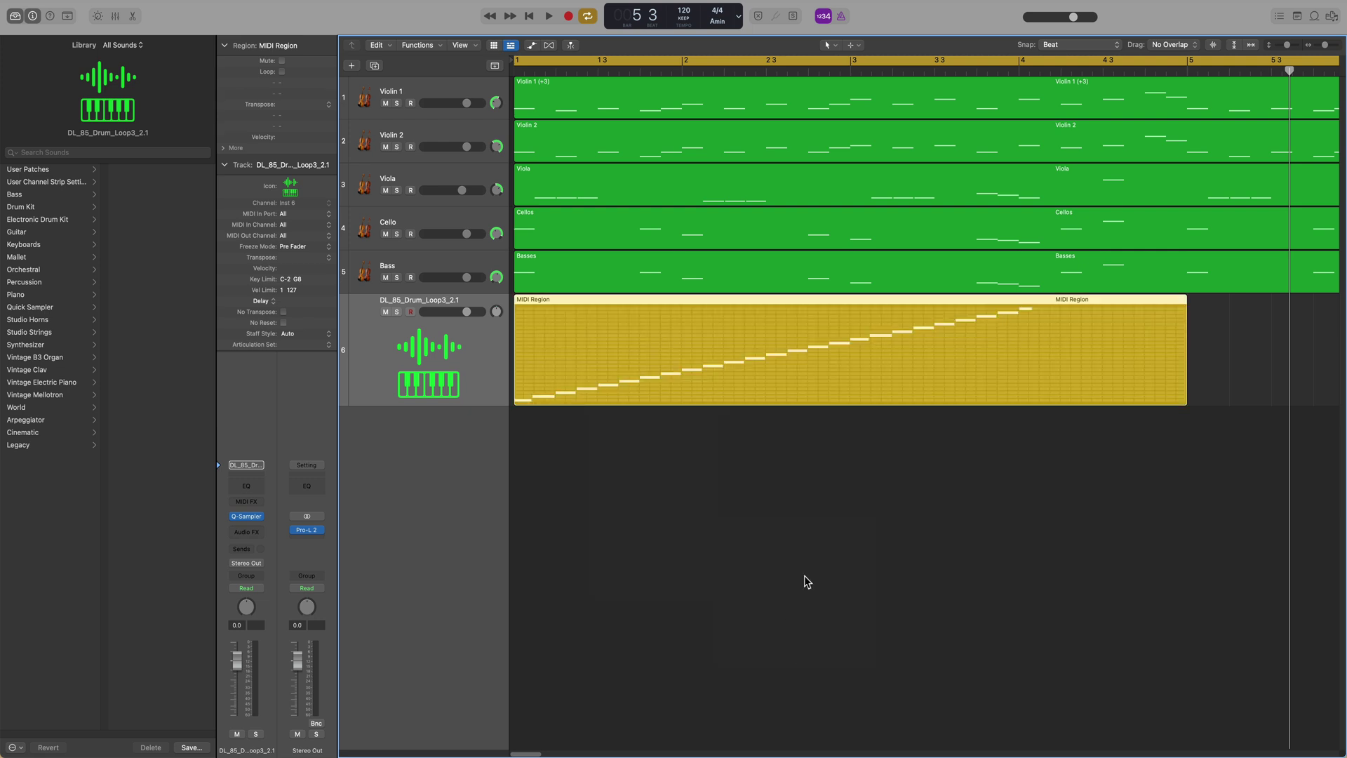
{"action": "left_click", "coordinate": [614, 355]}
{"action": "double_click", "coordinate": [614, 356]}
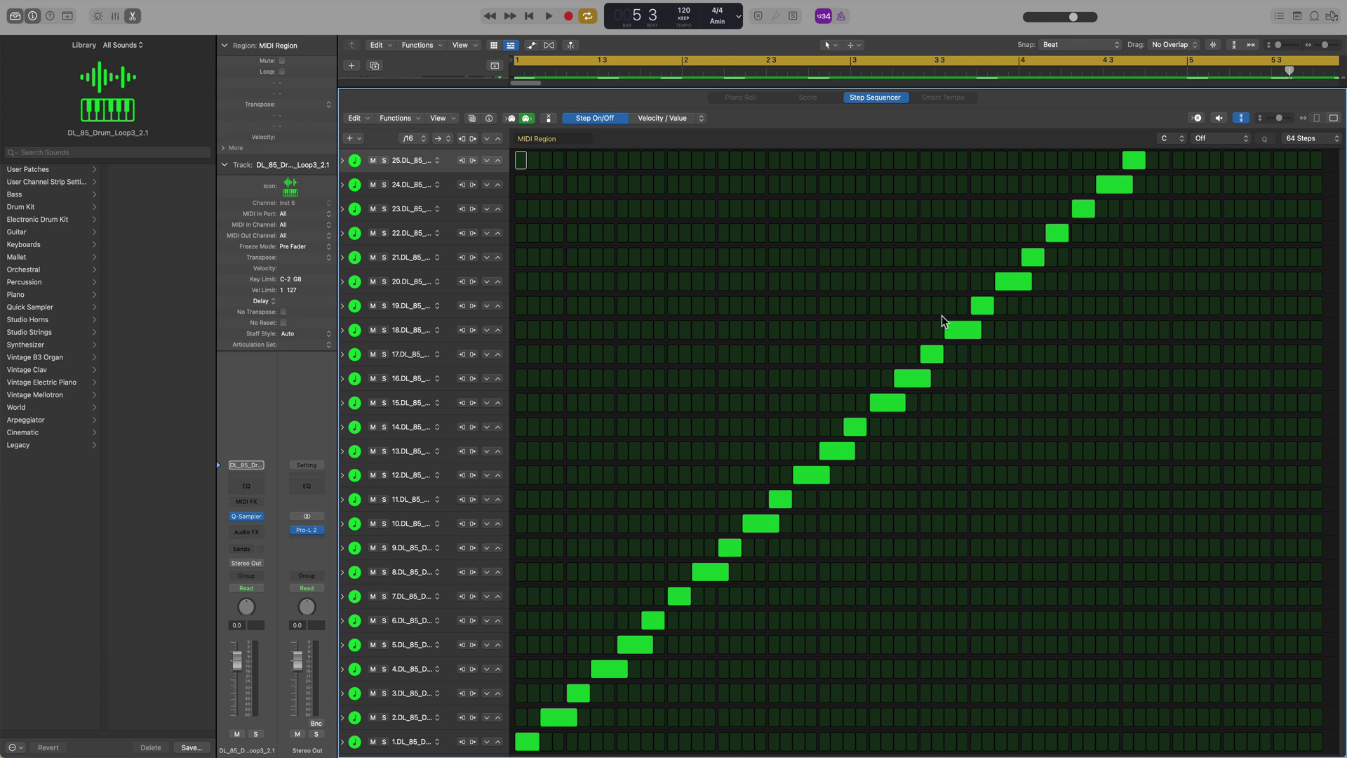
{"action": "left_click", "coordinate": [418, 123]}
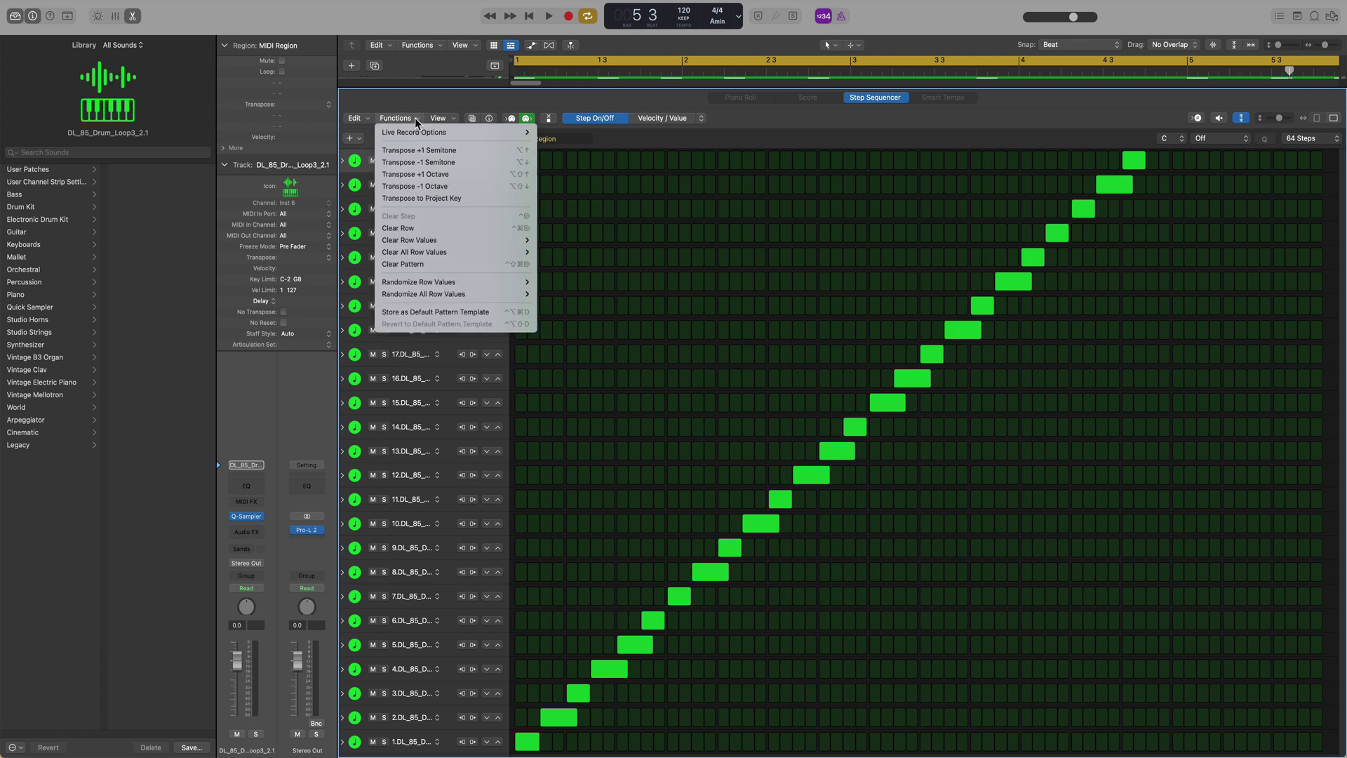
{"action": "left_click", "coordinate": [468, 265]}
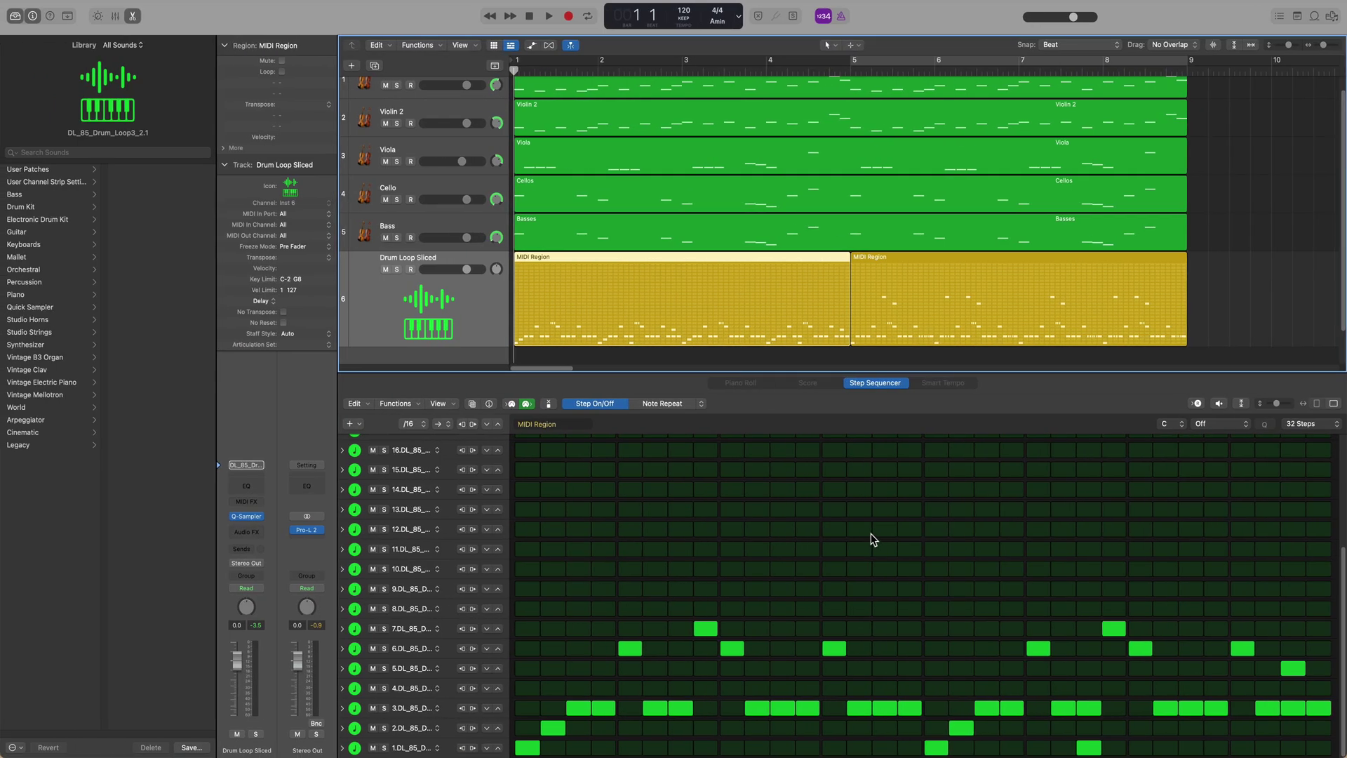
- Select the first drum pattern region, open Quick Sampler, switch to Note Repeat editing, and start playback
{"action": "left_click", "coordinate": [881, 322]}
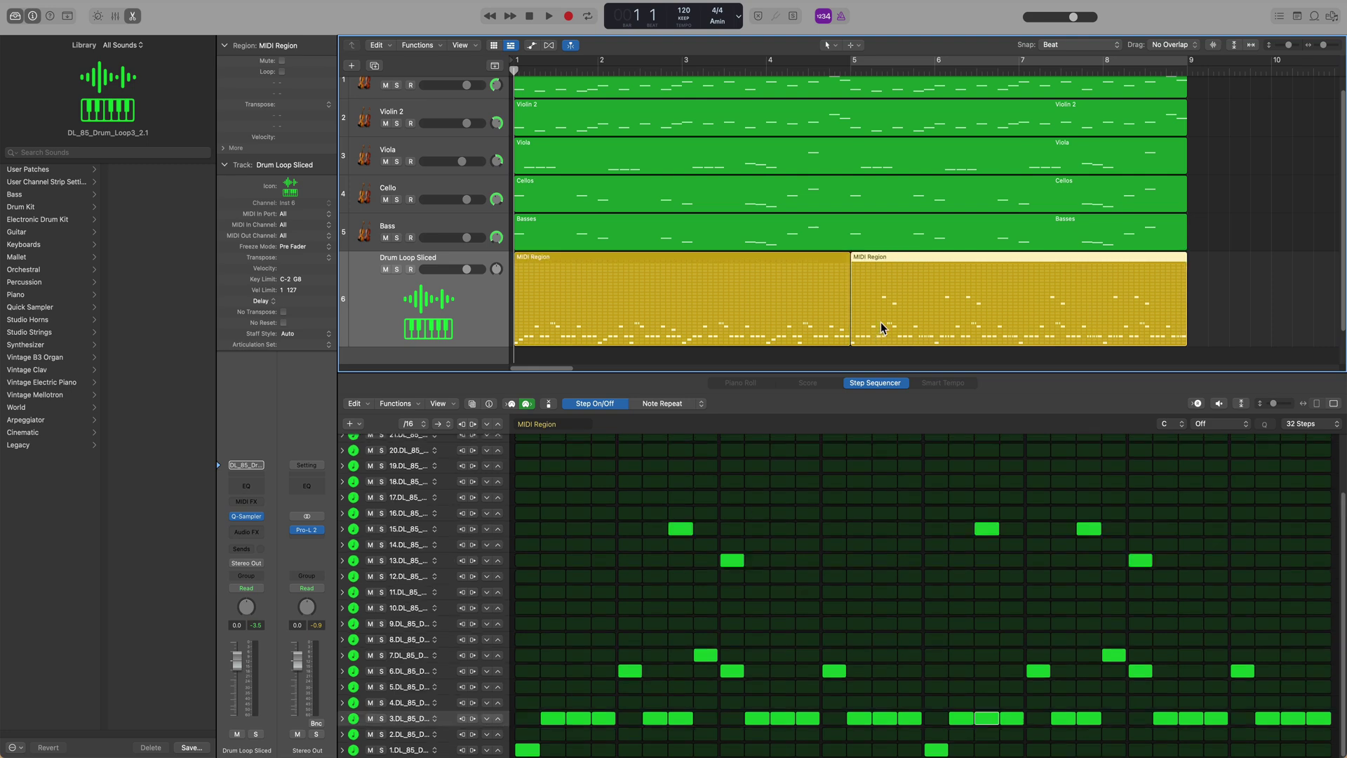
{"action": "left_click", "coordinate": [813, 315]}
{"action": "key", "text": "v"}
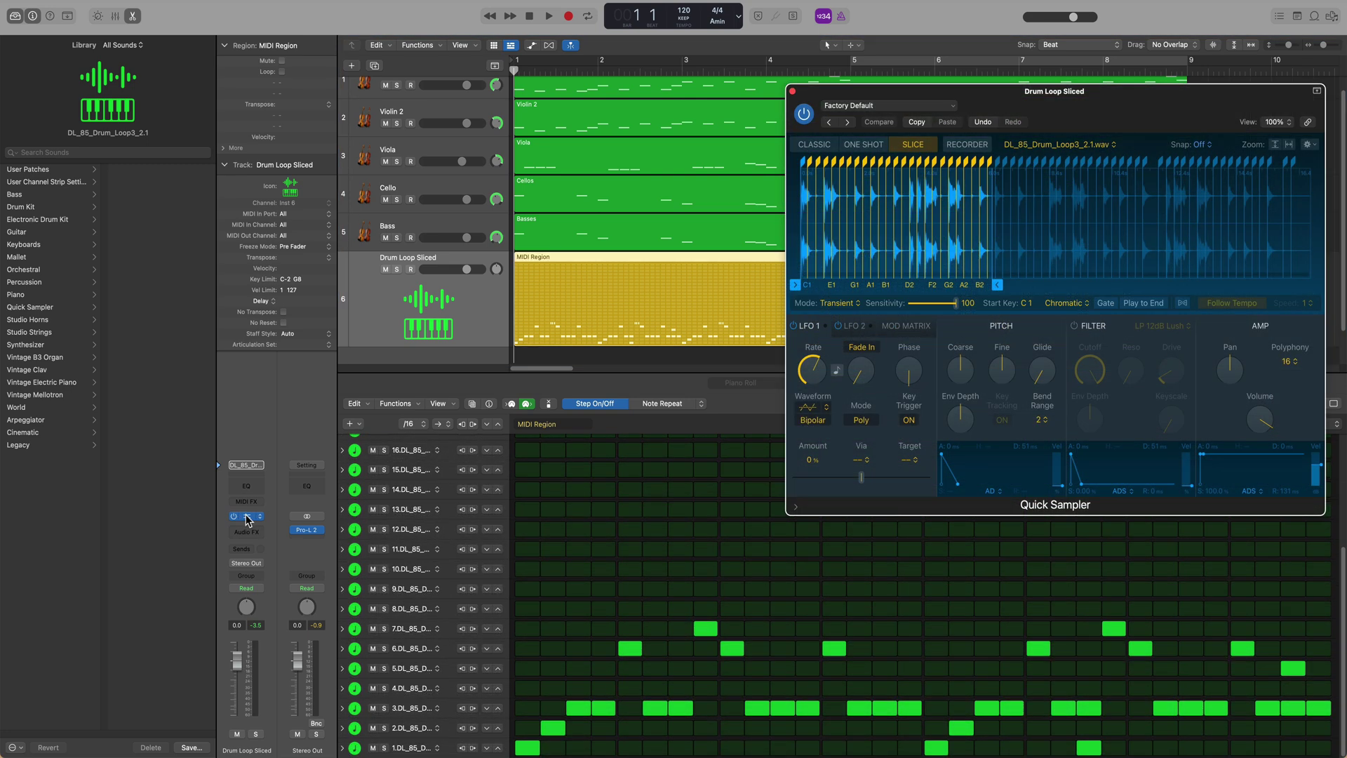
{"action": "left_click", "coordinate": [702, 357]}
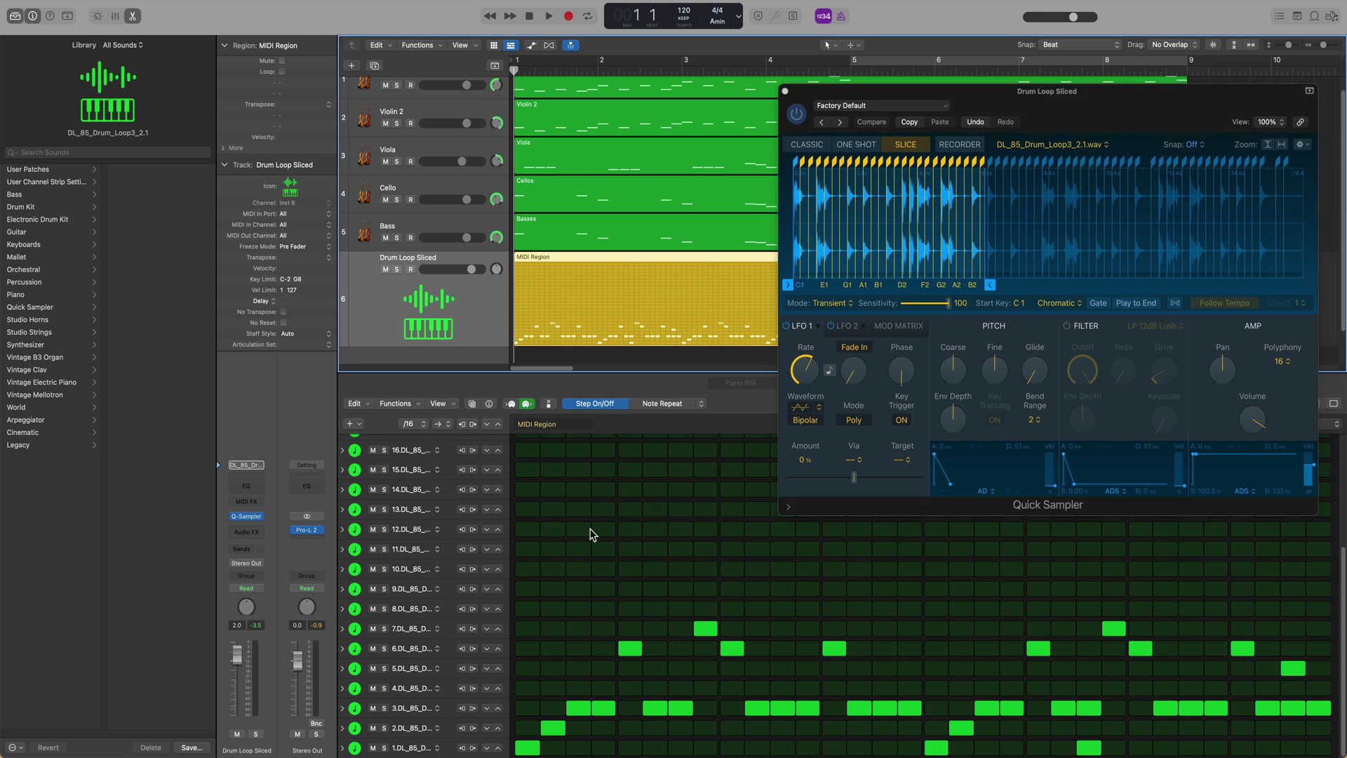
{"action": "left_click", "coordinate": [662, 403]}
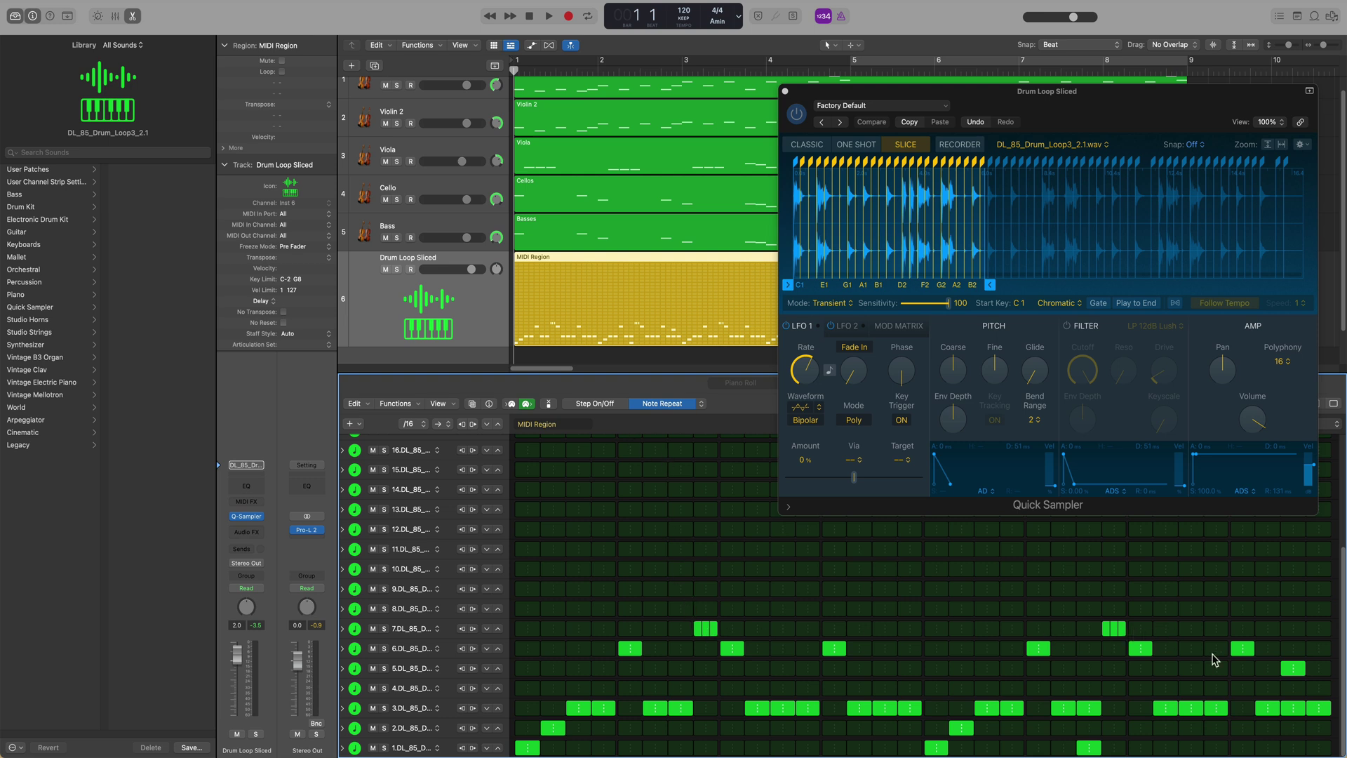
{"action": "key", "text": "space"}
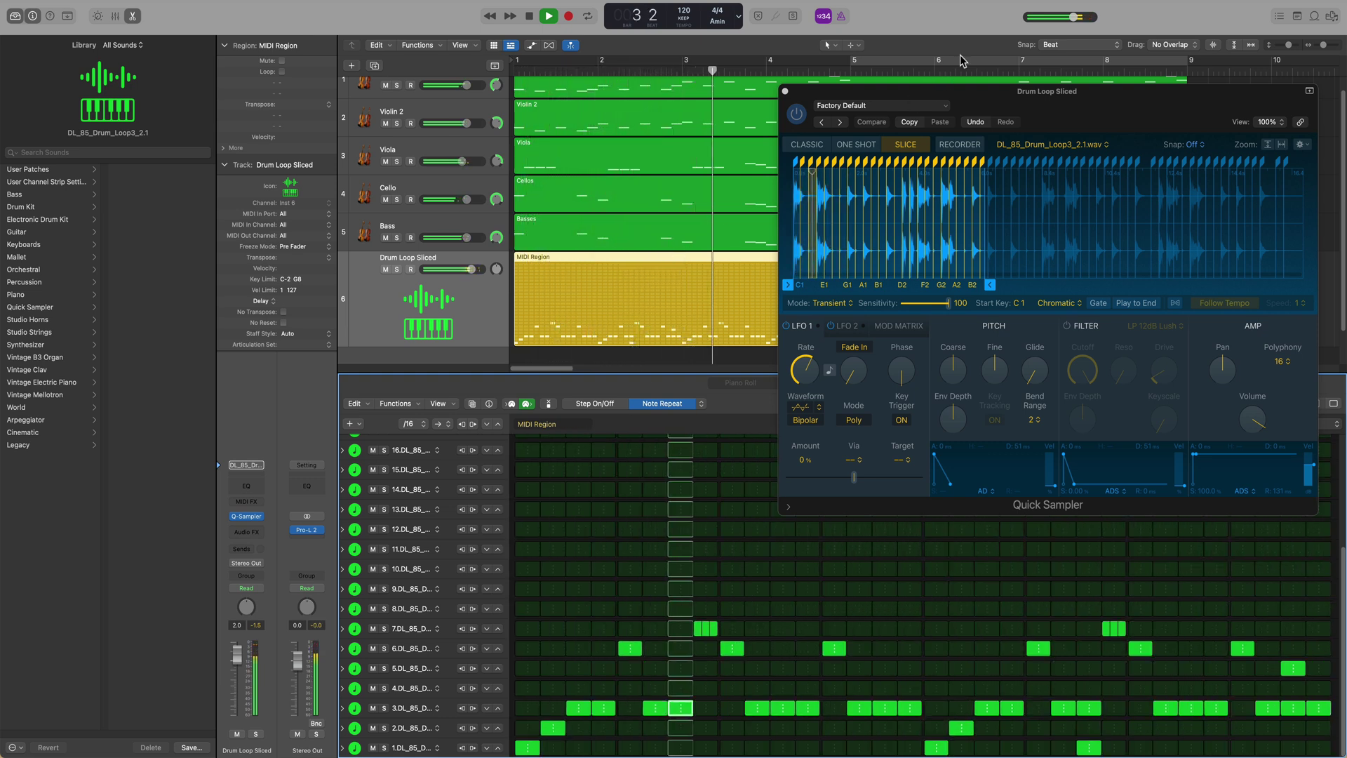
- Move the sampler window aside and cycle playback over bars 5–9 on the second pattern region
{"action": "left_click_drag", "start_coordinate": [907, 93], "coordinate": [210, 69]}
{"action": "left_click", "coordinate": [953, 273]}
{"action": "key", "text": "super+u"}
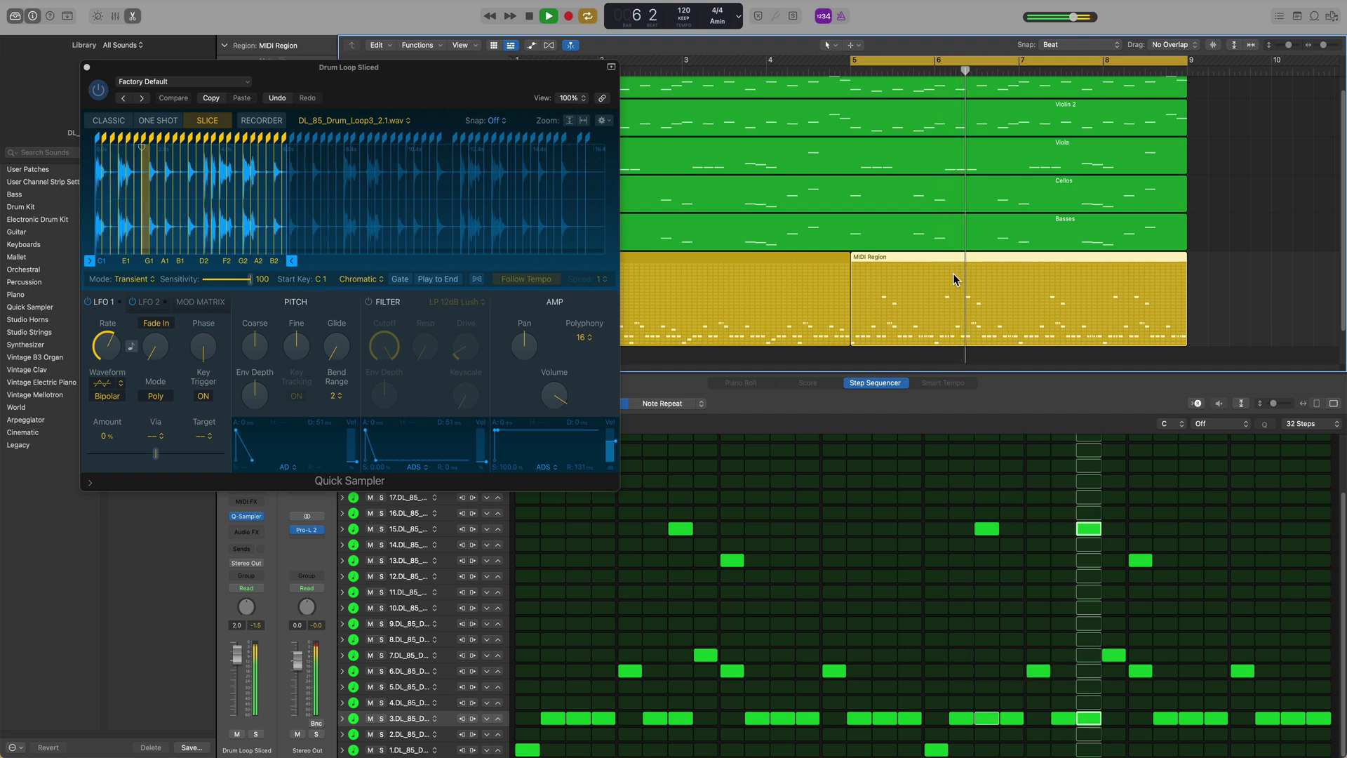
- Select the A1 slice and zoom into the Quick Sampler waveform
{"action": "left_click", "coordinate": [167, 220]}
{"action": "scroll", "coordinate": [169, 217], "scroll_direction": "up", "scroll_amount": 5}
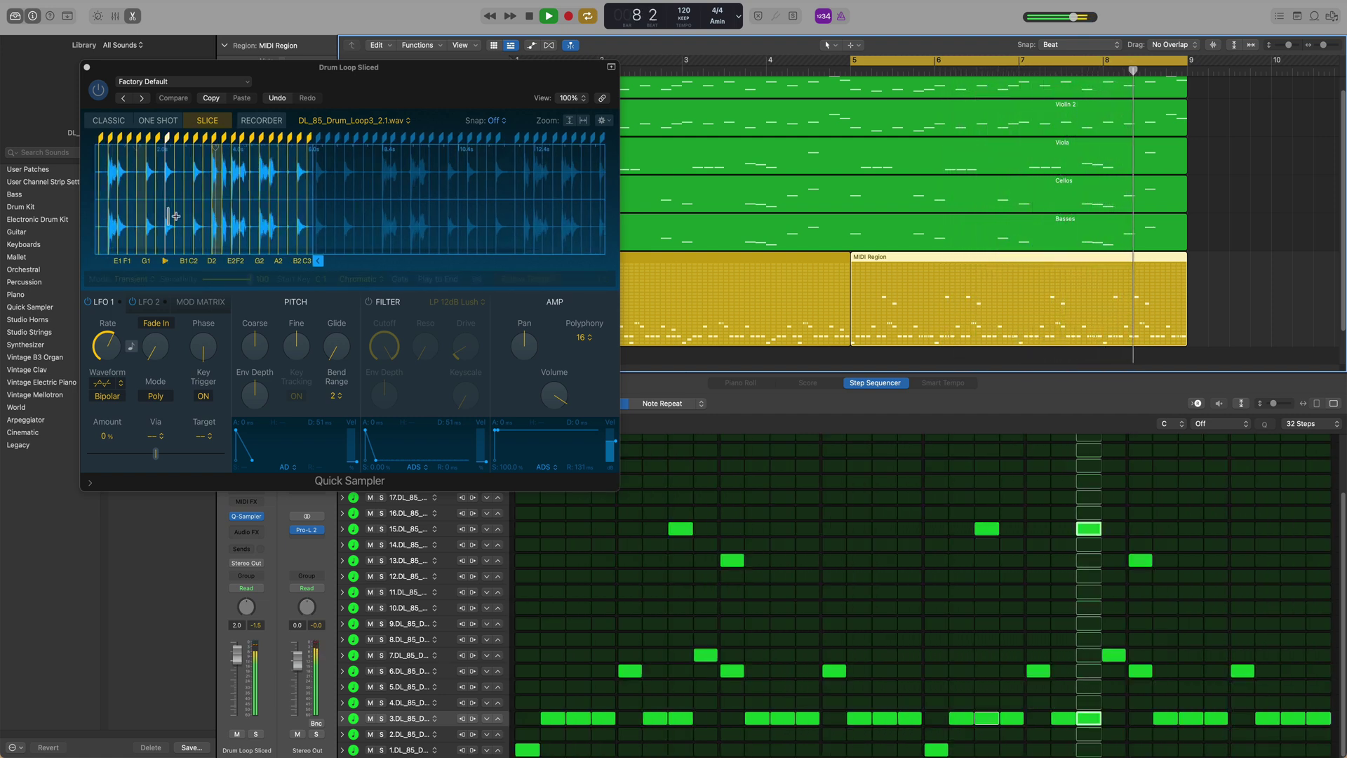
{"action": "scroll", "coordinate": [176, 215], "scroll_direction": "up", "scroll_amount": 1}
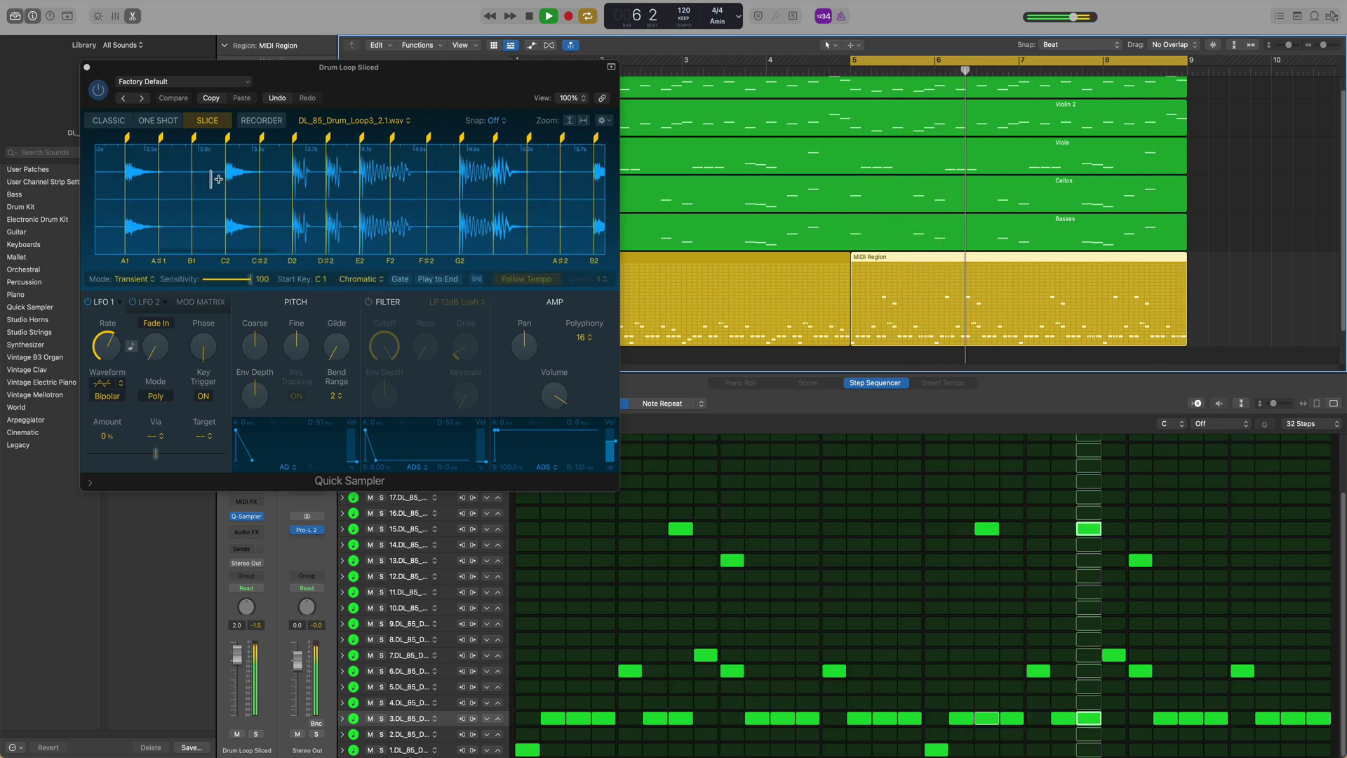
{"action": "scroll", "coordinate": [212, 176], "scroll_direction": "down", "scroll_amount": 1}
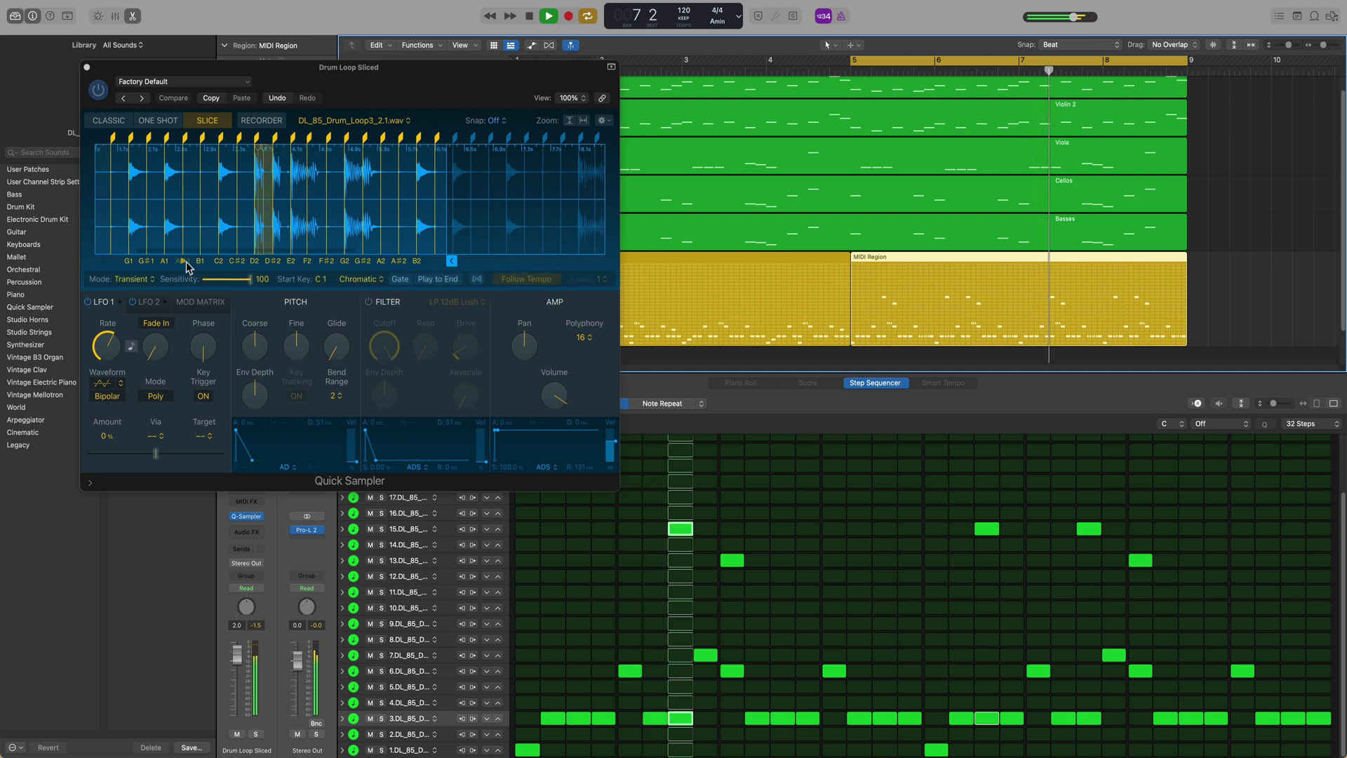
{"action": "scroll", "coordinate": [174, 256], "scroll_direction": "left", "scroll_amount": 3}
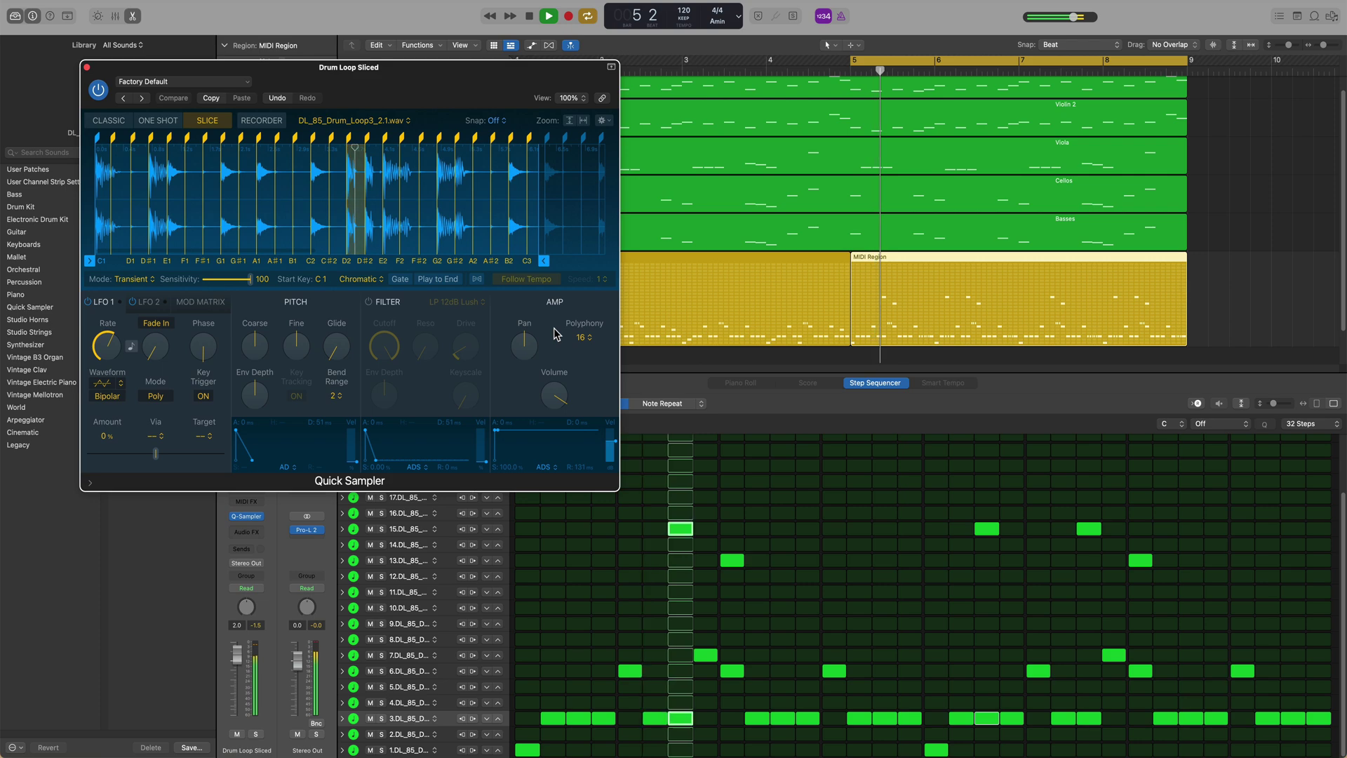
- Switch to the Pianote website and open the Foundations unit Learning To Improvise
{"action": "key", "text": "ctrl+Left"}
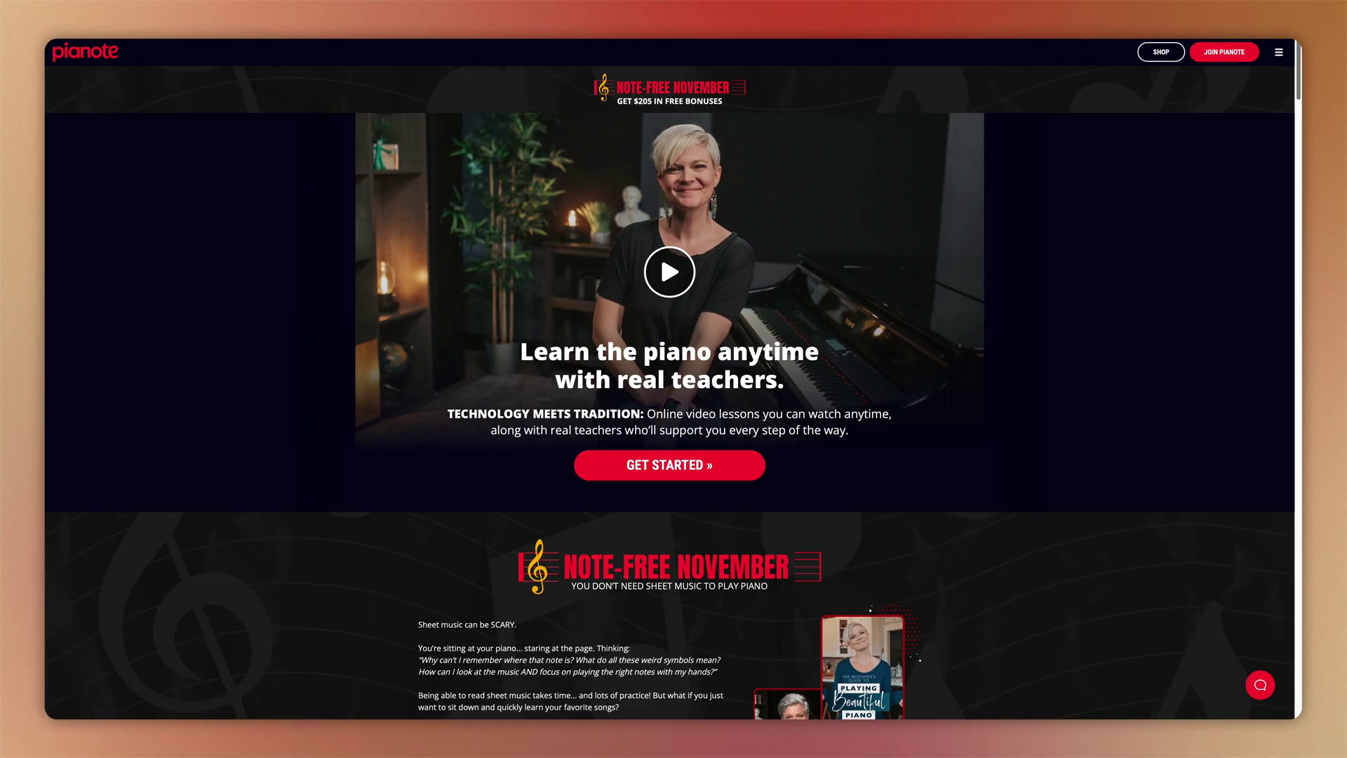
{"action": "scroll", "coordinate": [669, 392], "scroll_direction": "down", "scroll_amount": 9}
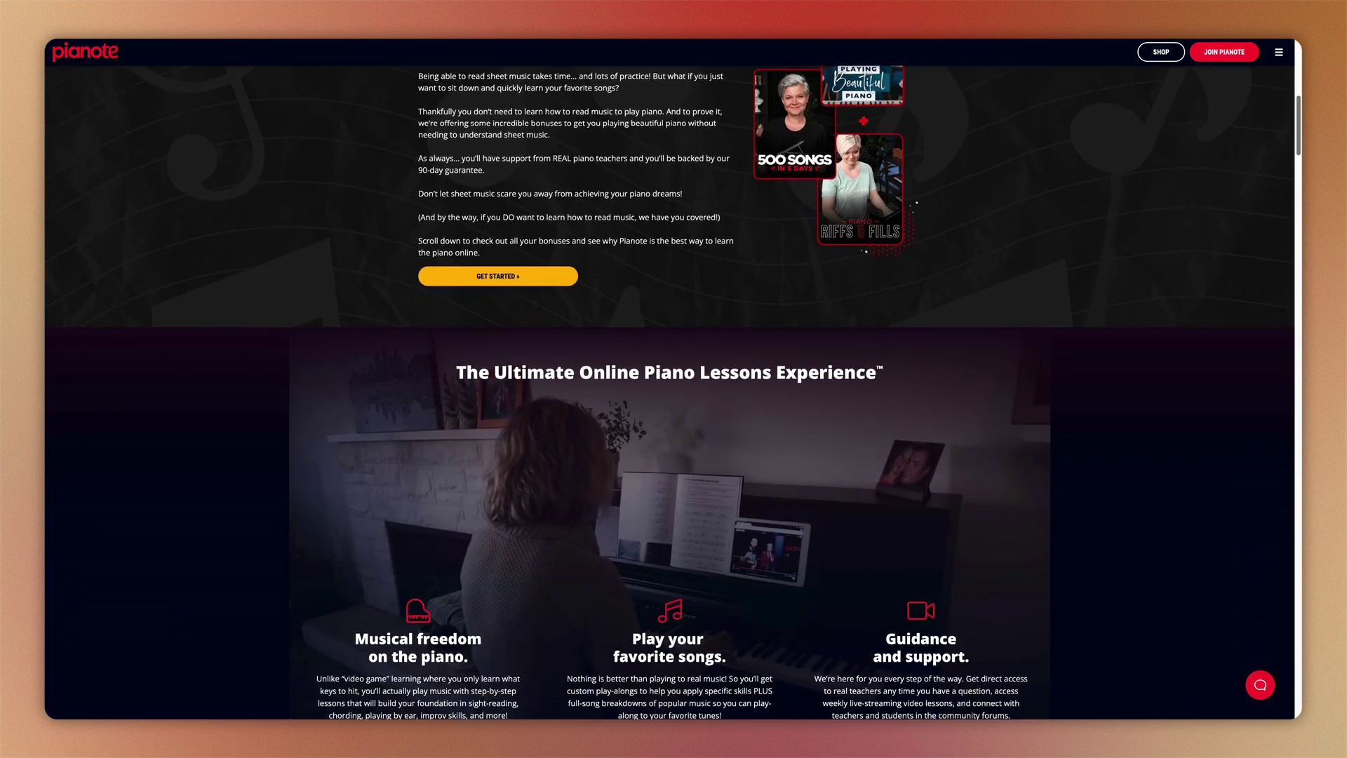
{"action": "scroll", "coordinate": [669, 393], "scroll_direction": "down", "scroll_amount": 4}
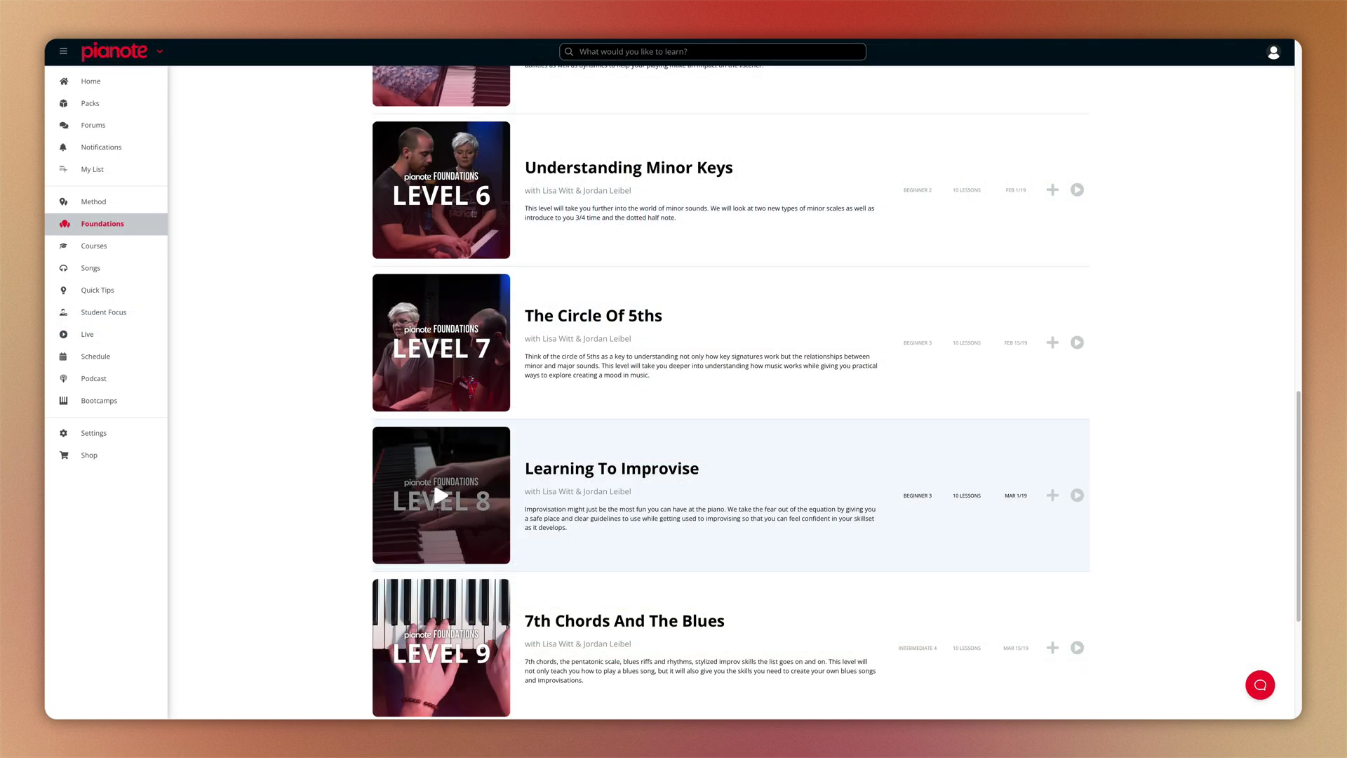
{"action": "left_click", "coordinate": [440, 495]}
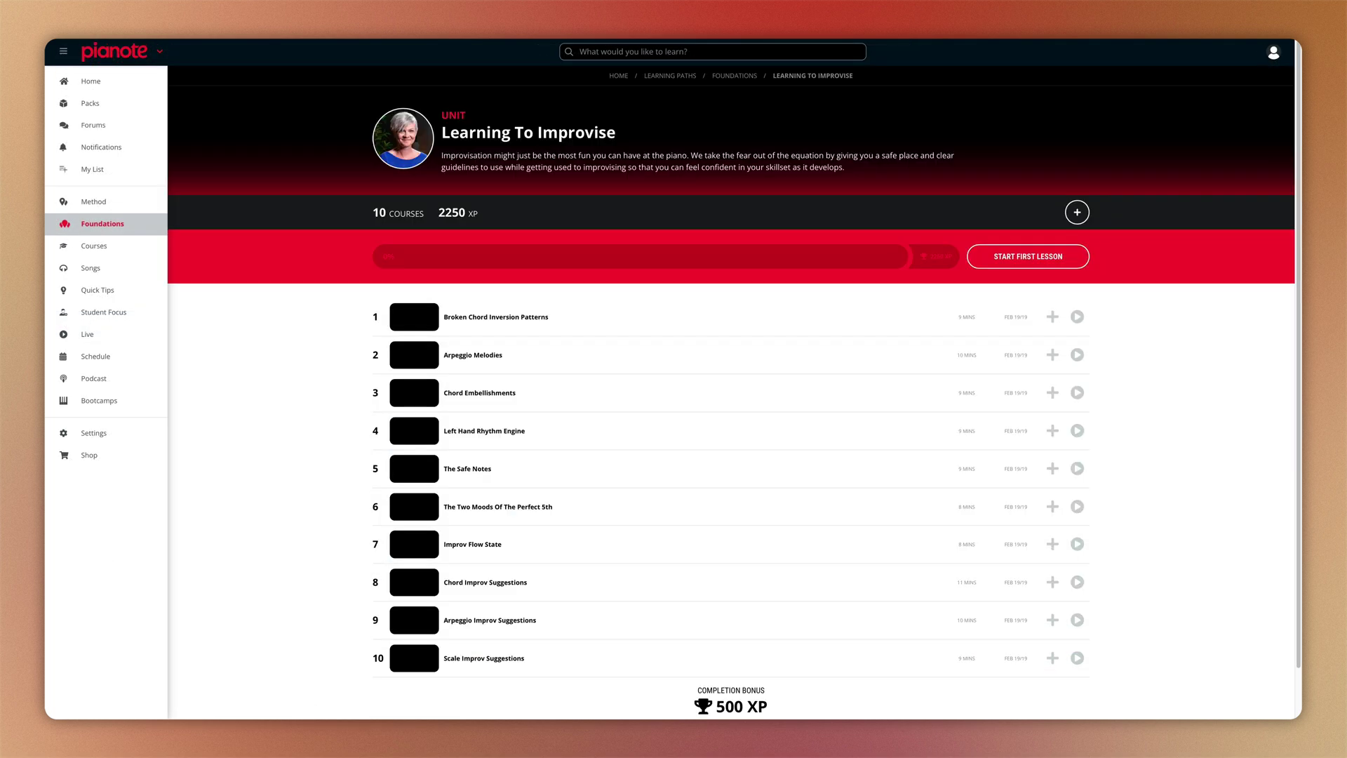